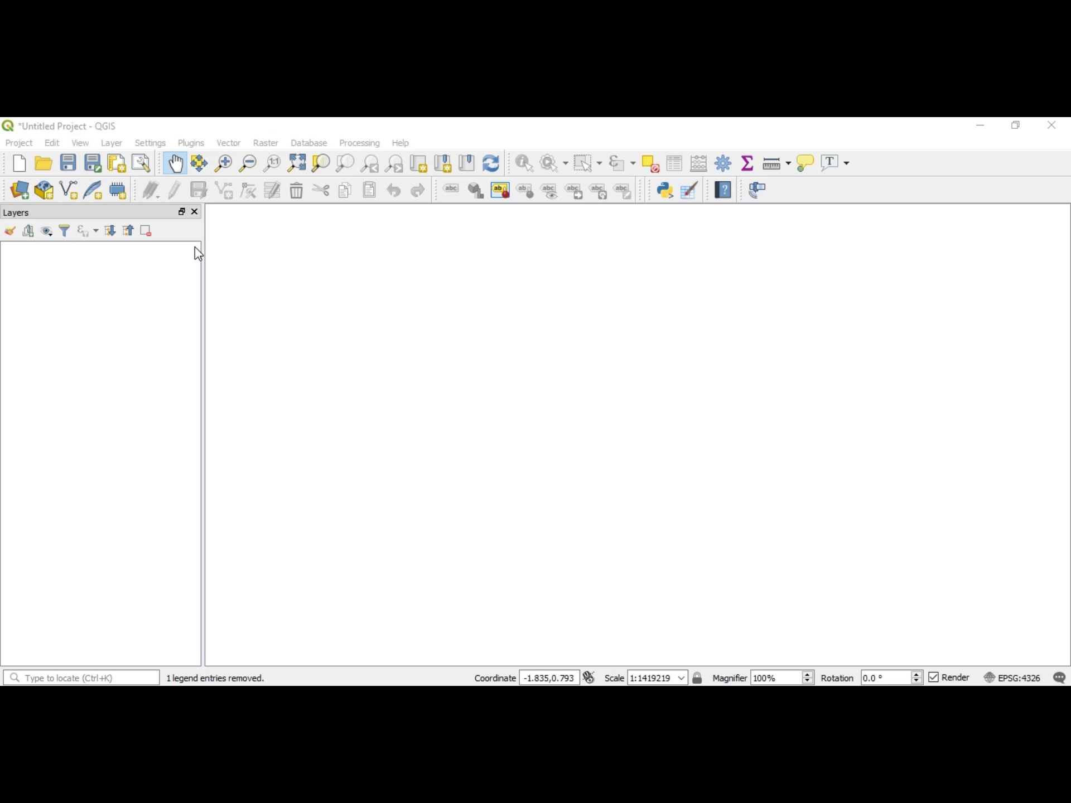
Step: Start a new temporary scratch layer and set its layer name to "S Little"
left_click(111, 143)
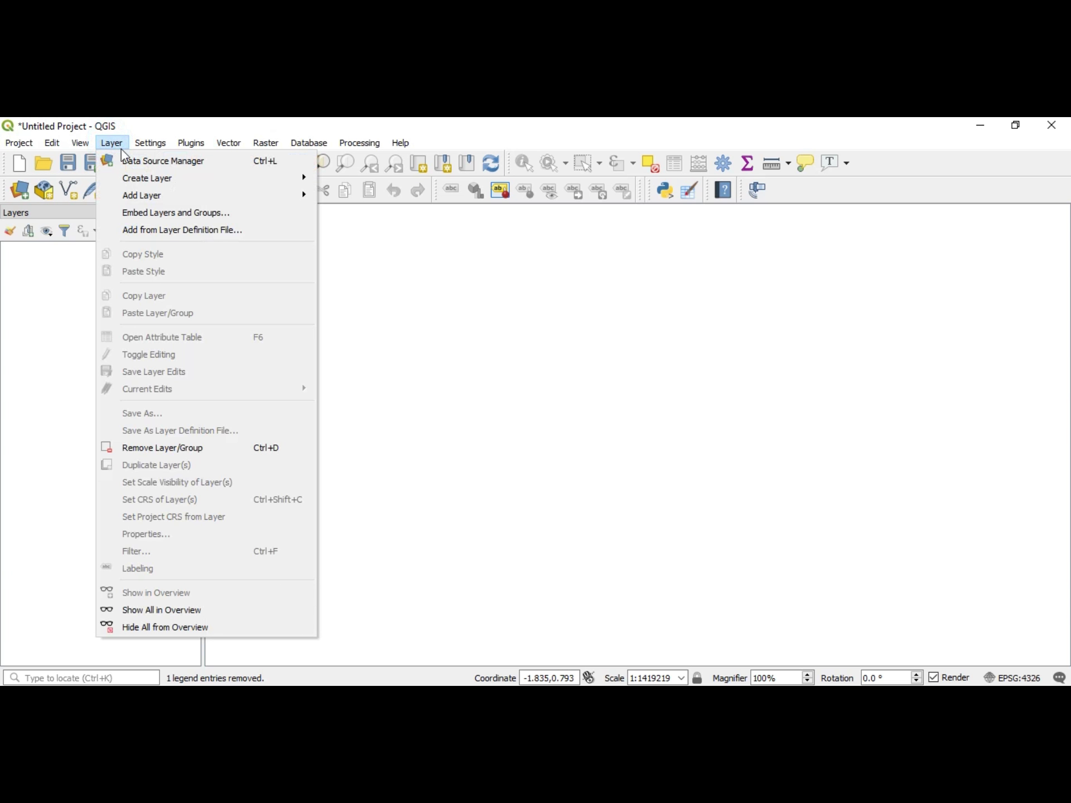
mouse_move(226, 176)
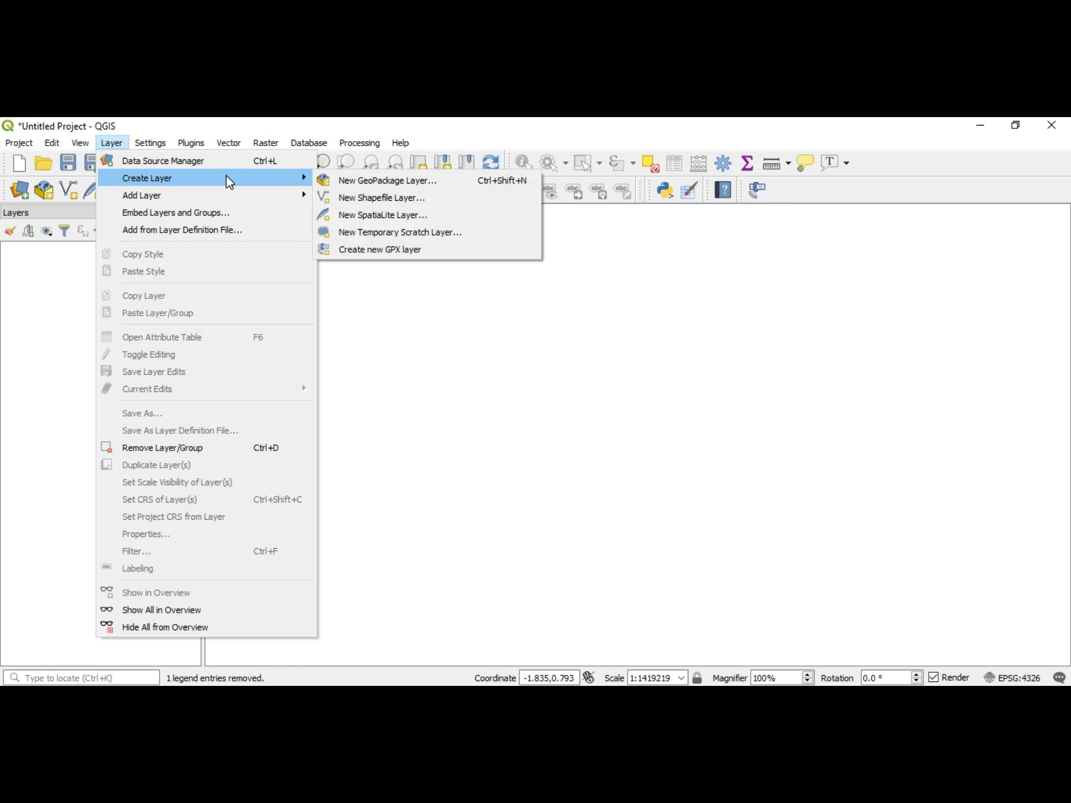
left_click(407, 233)
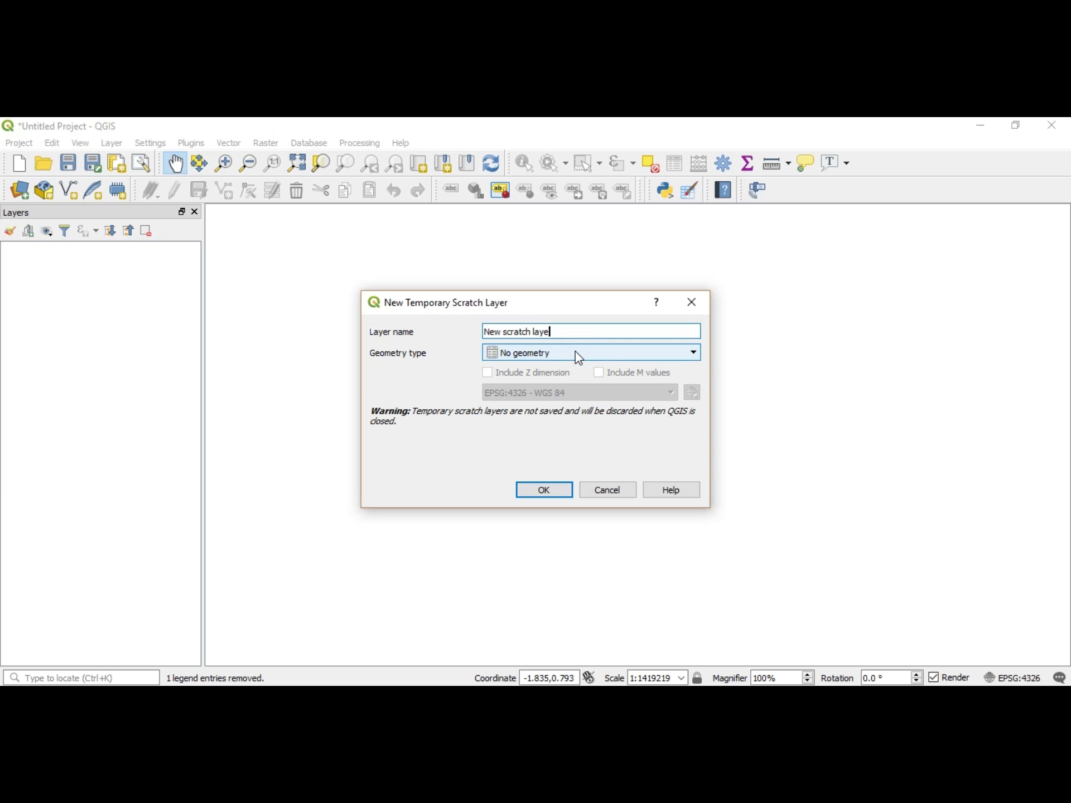
key("BackSpace")
key("BackSpace")
key("BackSpace")
key("BackSpace")
key("BackSpace")
key("BackSpace")
key("BackSpace")
key("BackSpace")
key("BackSpace")
key("BackSpace")
key("BackSpace")
key("BackSpace")
key("BackSpace")
key("BackSpace")
key("BackSpace")
key("BackSpace")
type("l")
type("s")
type(" Littl")
type("e")
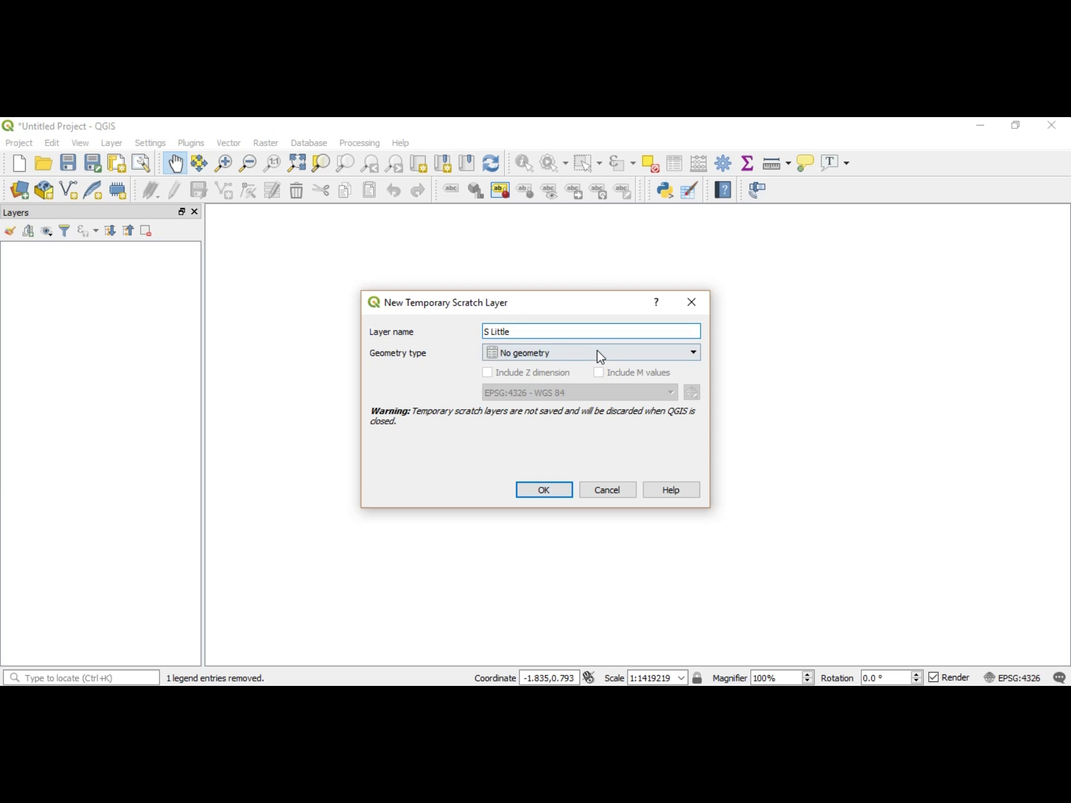
Step: Set the scratch layer's geometry type to LineString / CompoundCurve and create the layer
left_click(601, 355)
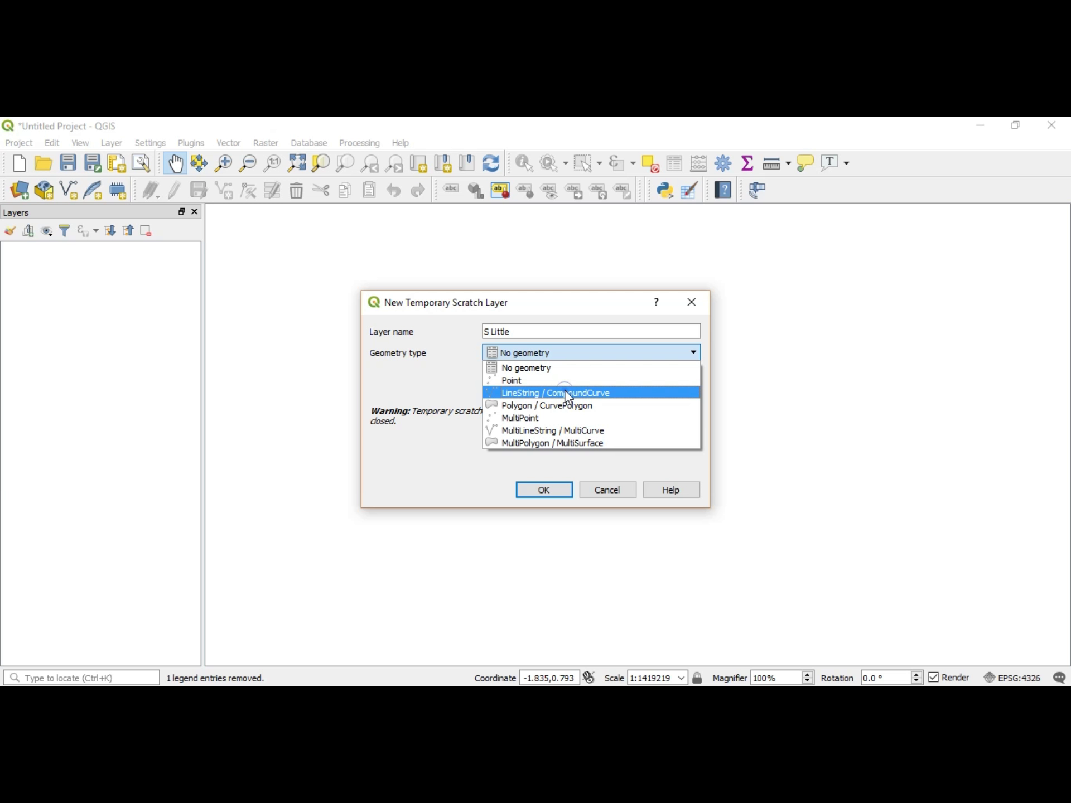
left_click(567, 393)
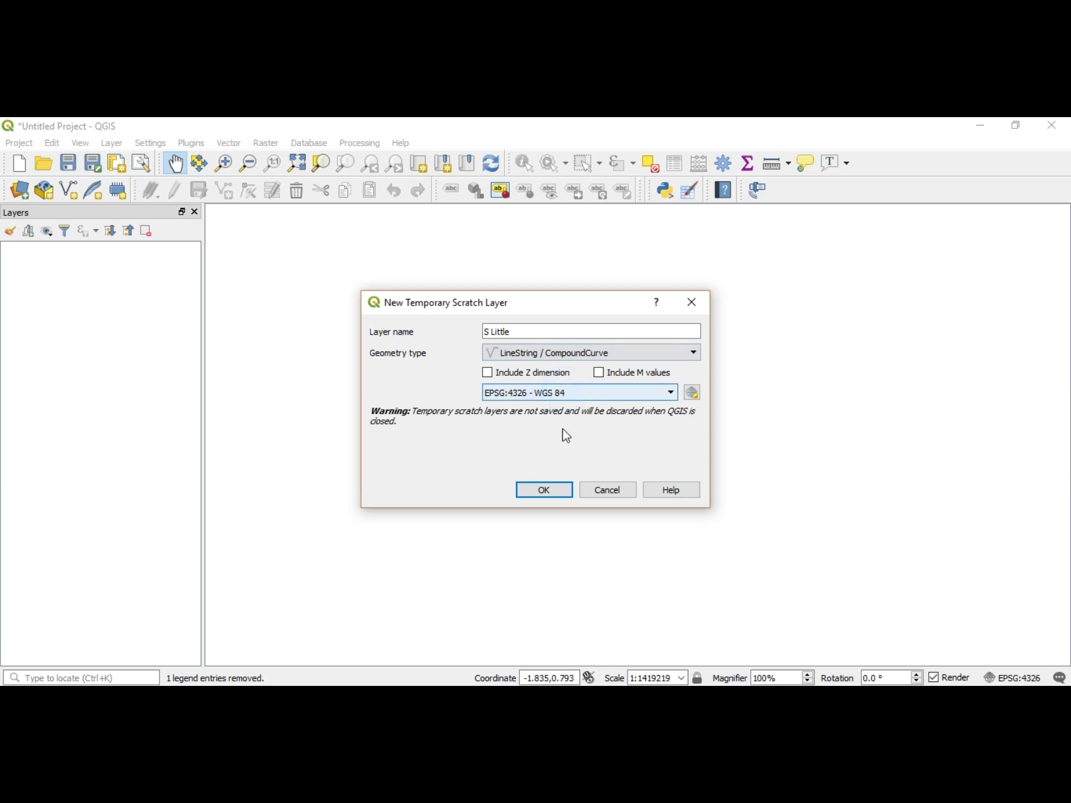
left_click(560, 493)
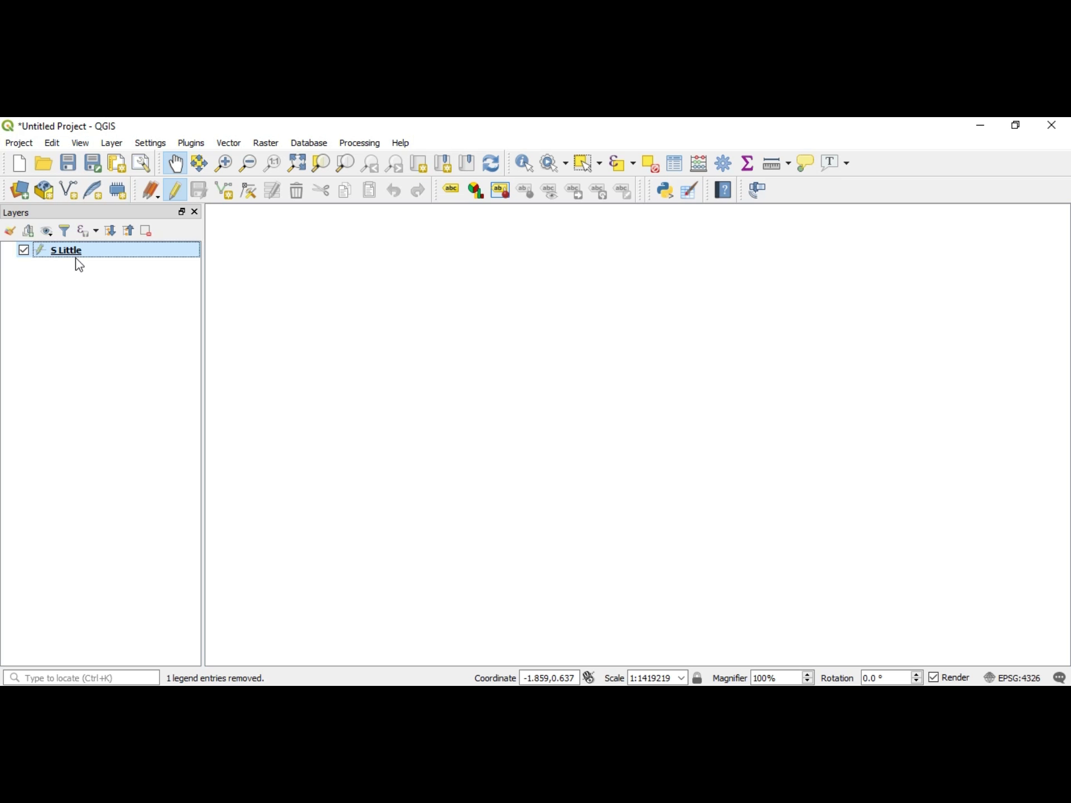
Step: Add a two-vertex line feature sloping gently downward to the right in the upper middle of the map
left_click(230, 192)
left_click(431, 338)
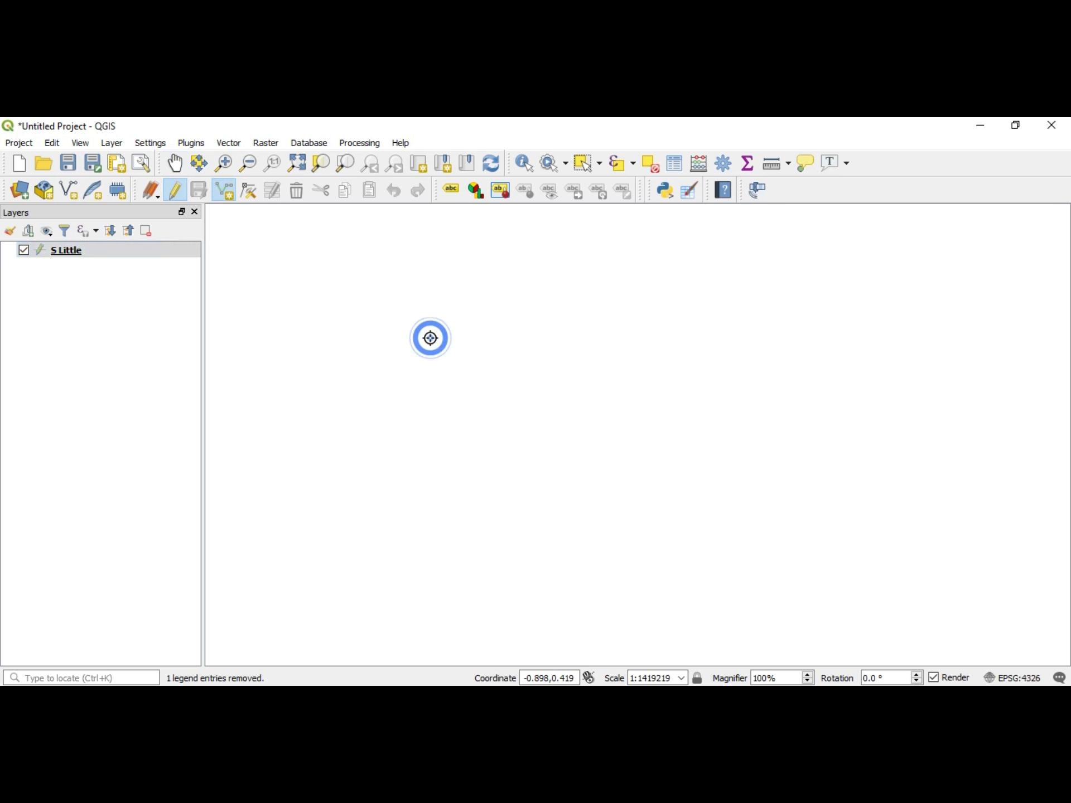
left_click(611, 380)
right_click(610, 379)
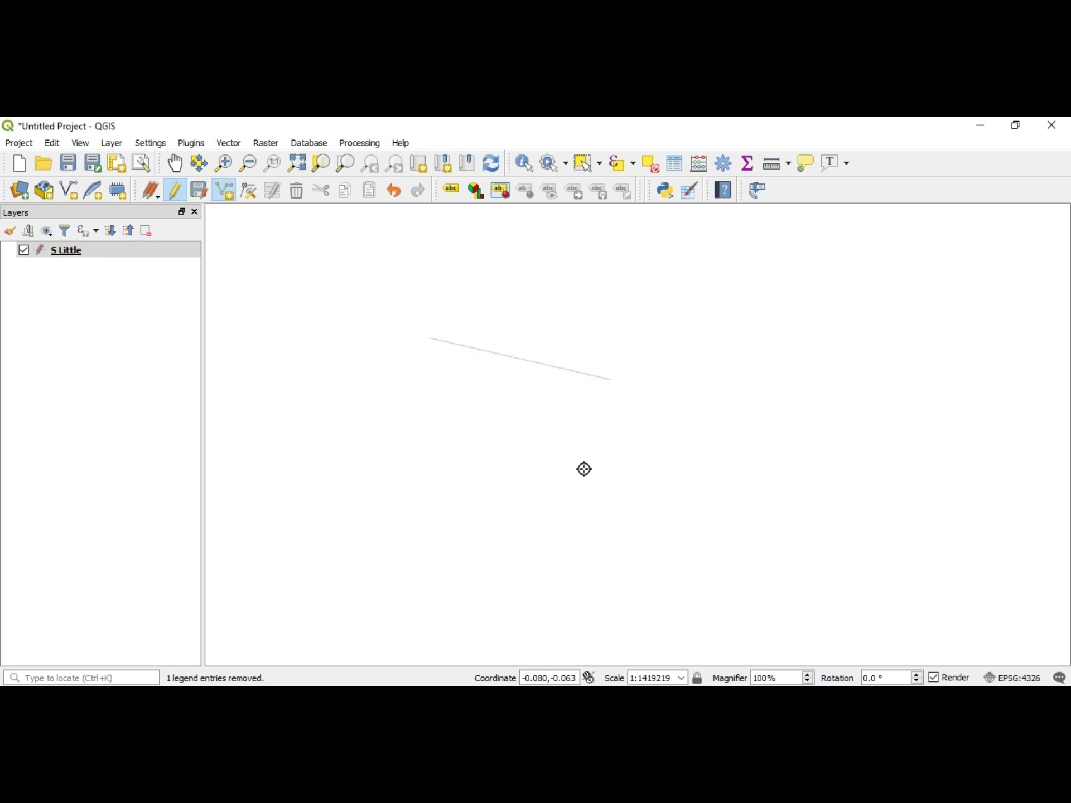
Step: Add a six-vertex line feature starting below the first line and curving around the right half of the map
left_click(471, 455)
left_click(671, 478)
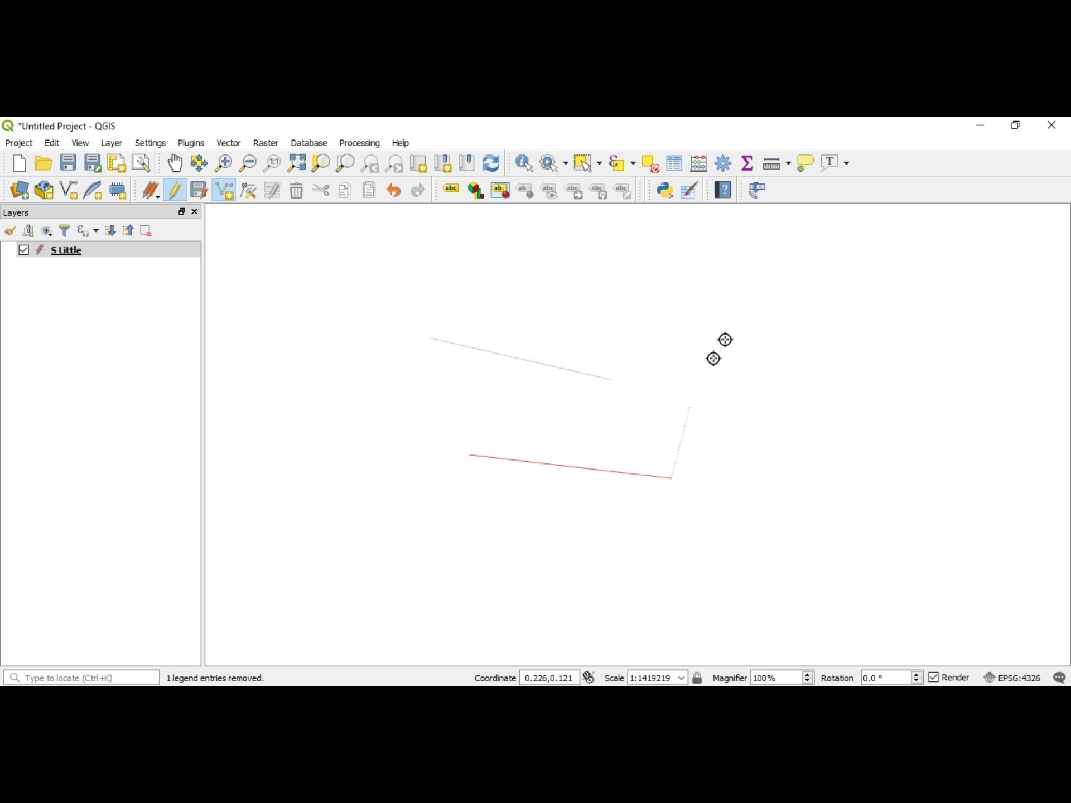
left_click(739, 310)
left_click(904, 360)
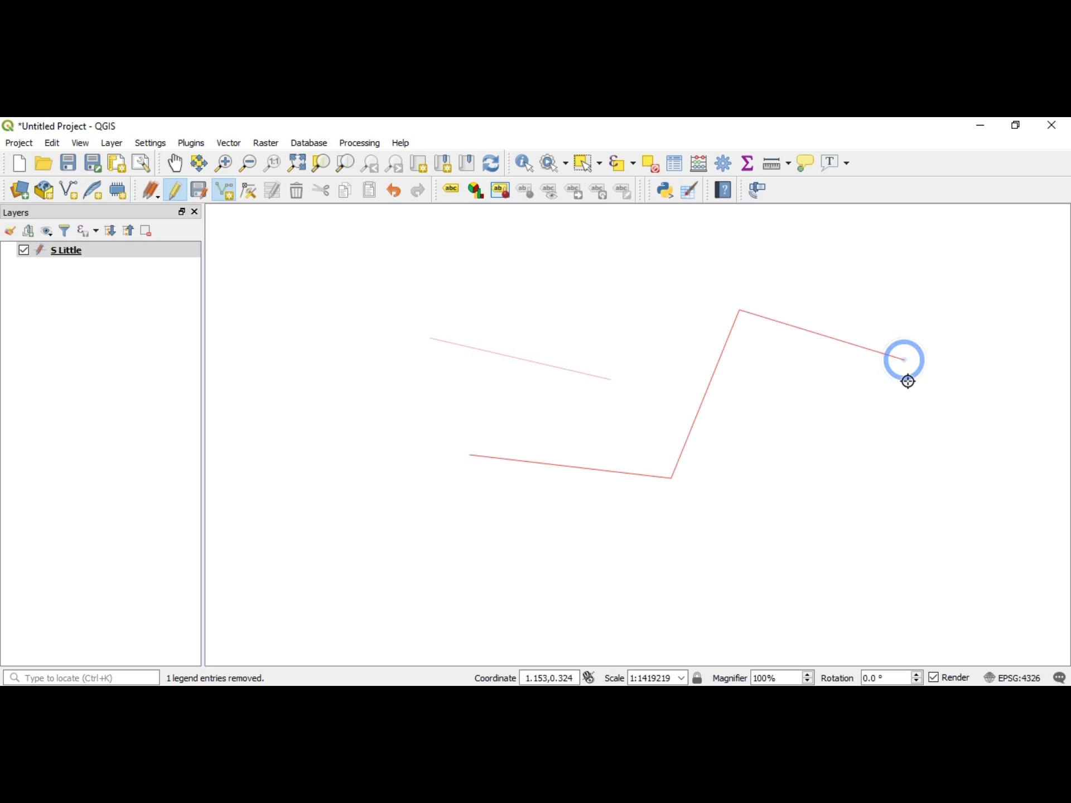
left_click(918, 559)
left_click(667, 606)
right_click(666, 606)
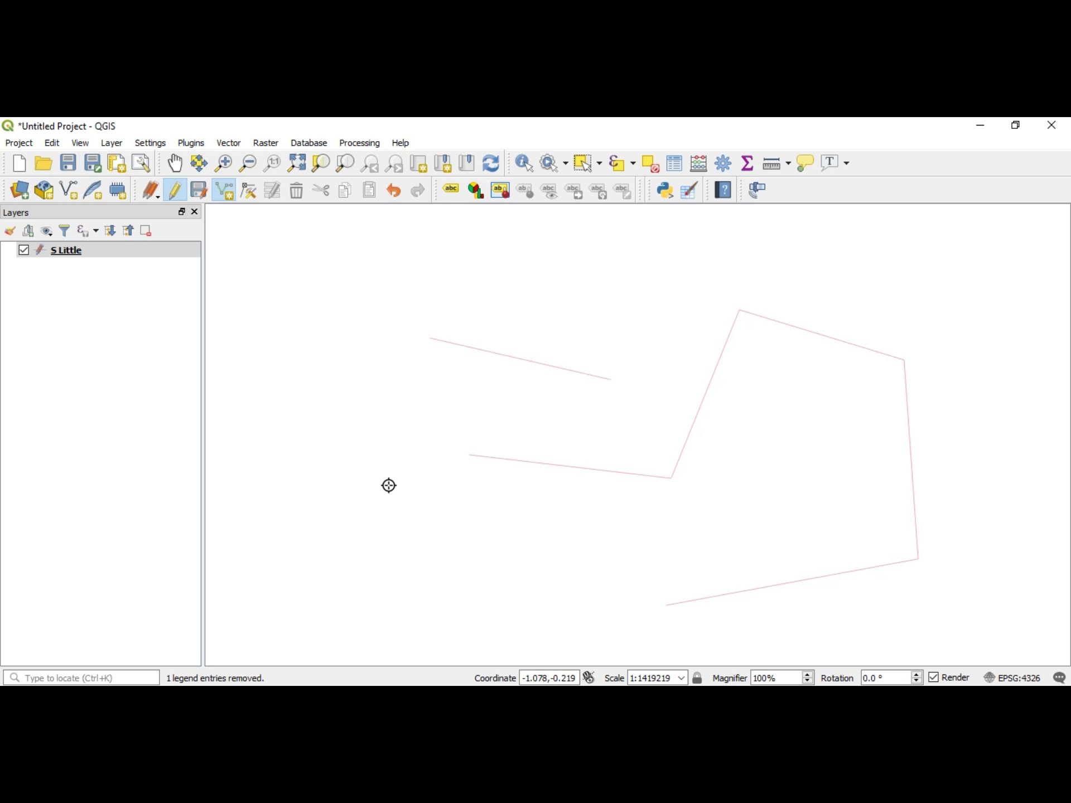
Step: Add a five-vertex line feature that crosses itself, west of the other two lines
left_click(419, 543)
left_click(306, 377)
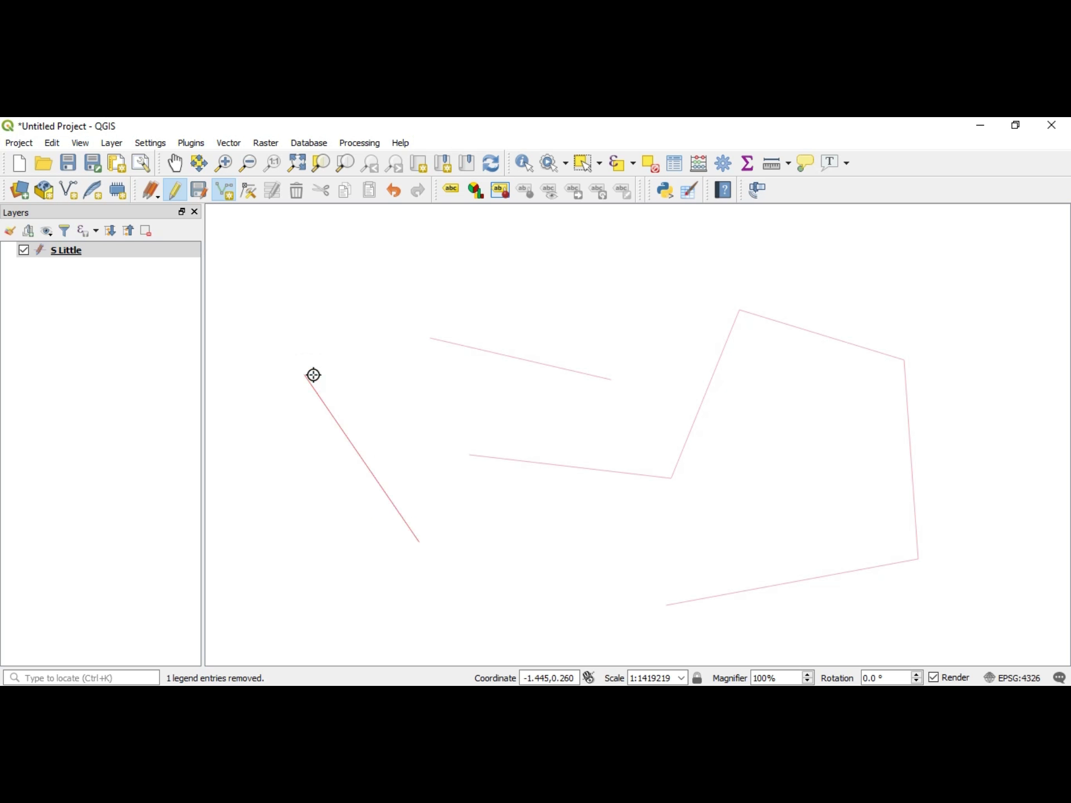
left_click(431, 368)
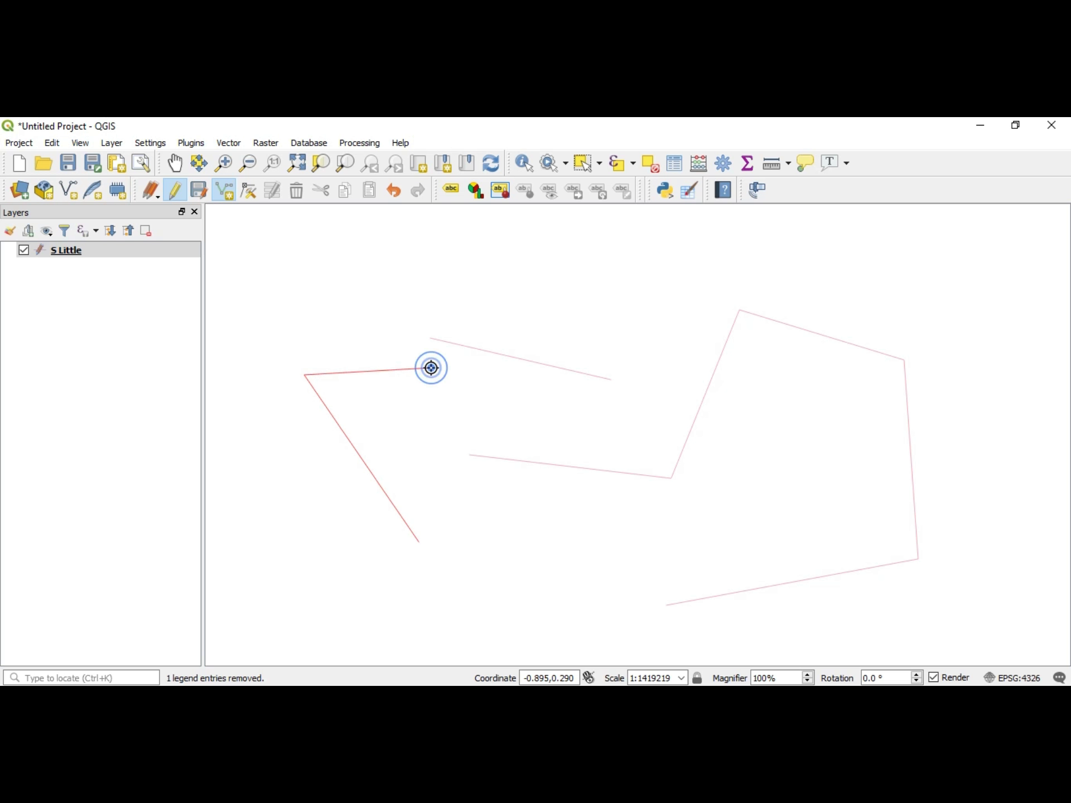
left_click(398, 431)
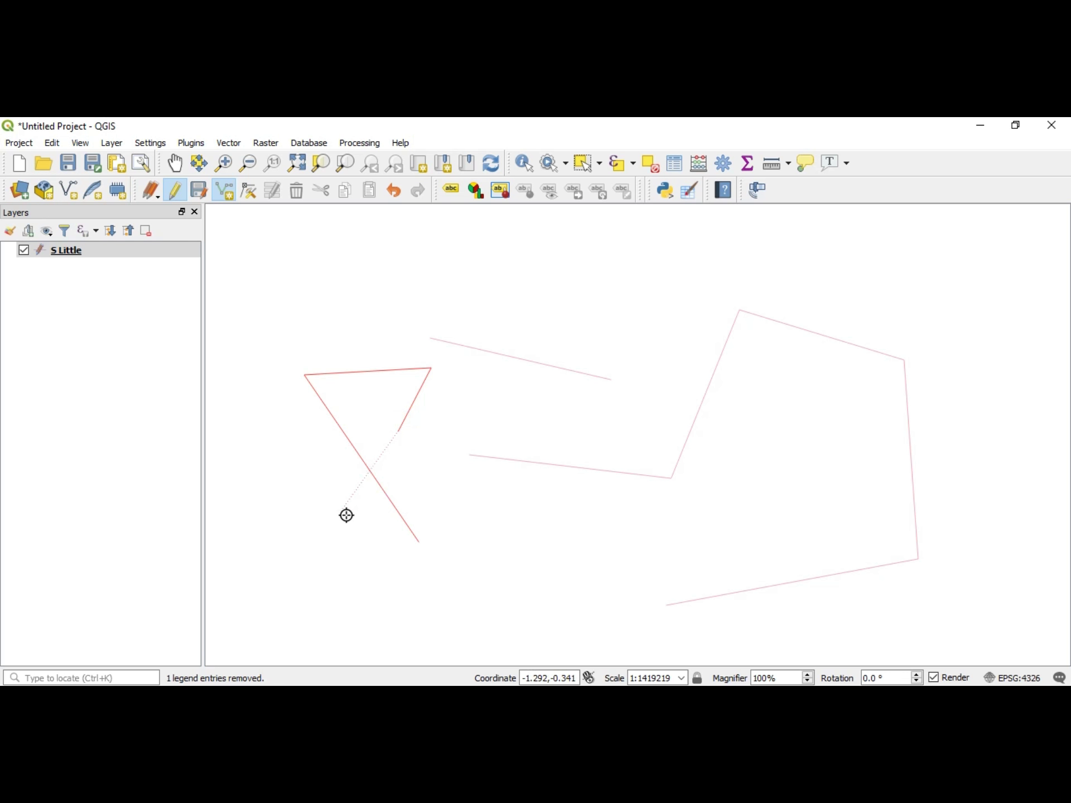
left_click(334, 520)
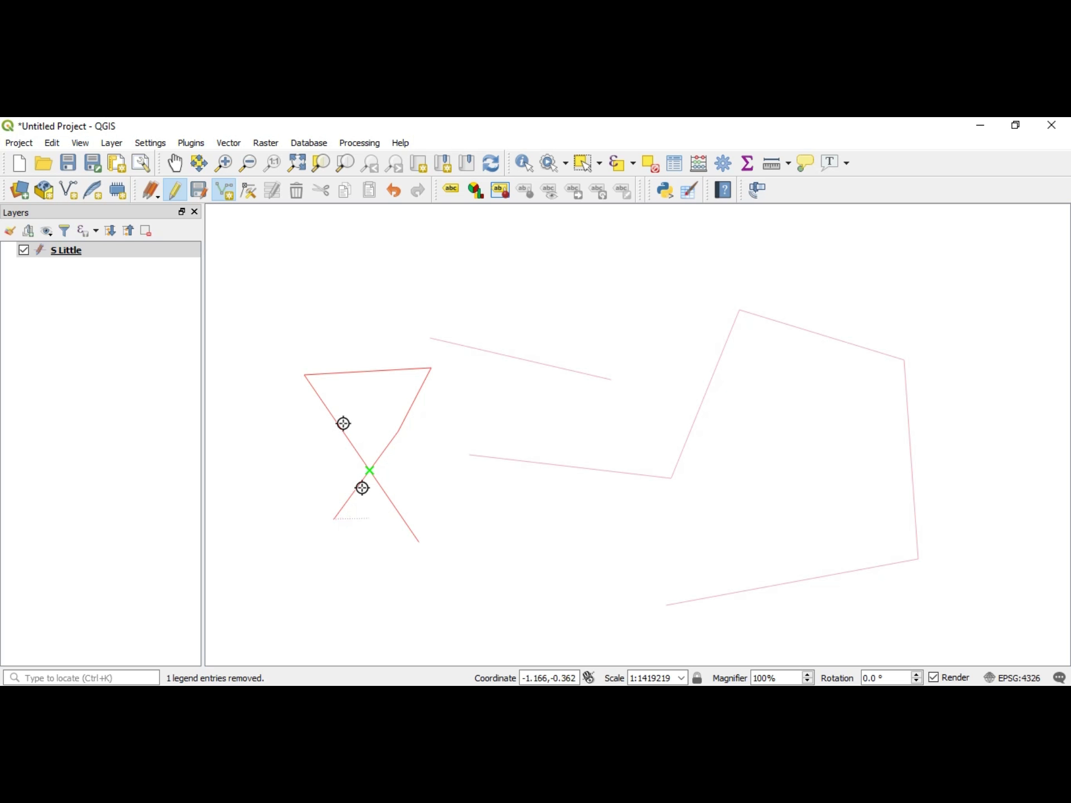
left_click(397, 432)
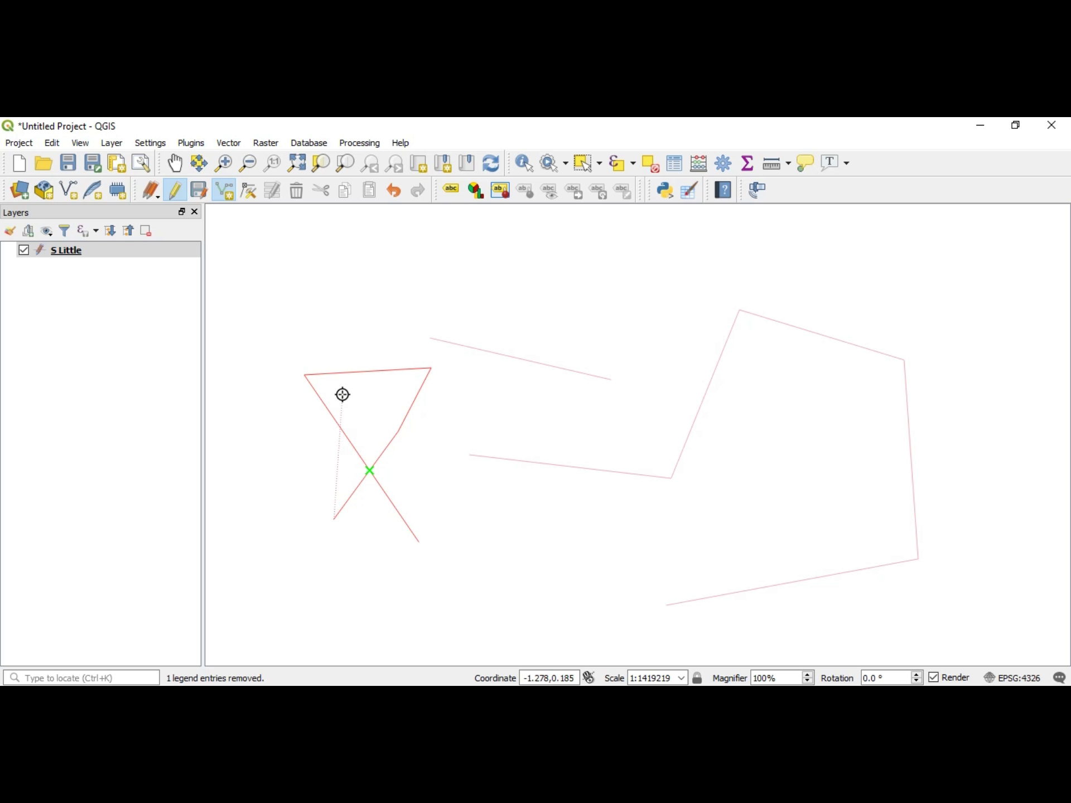
left_click(334, 519)
right_click(373, 515)
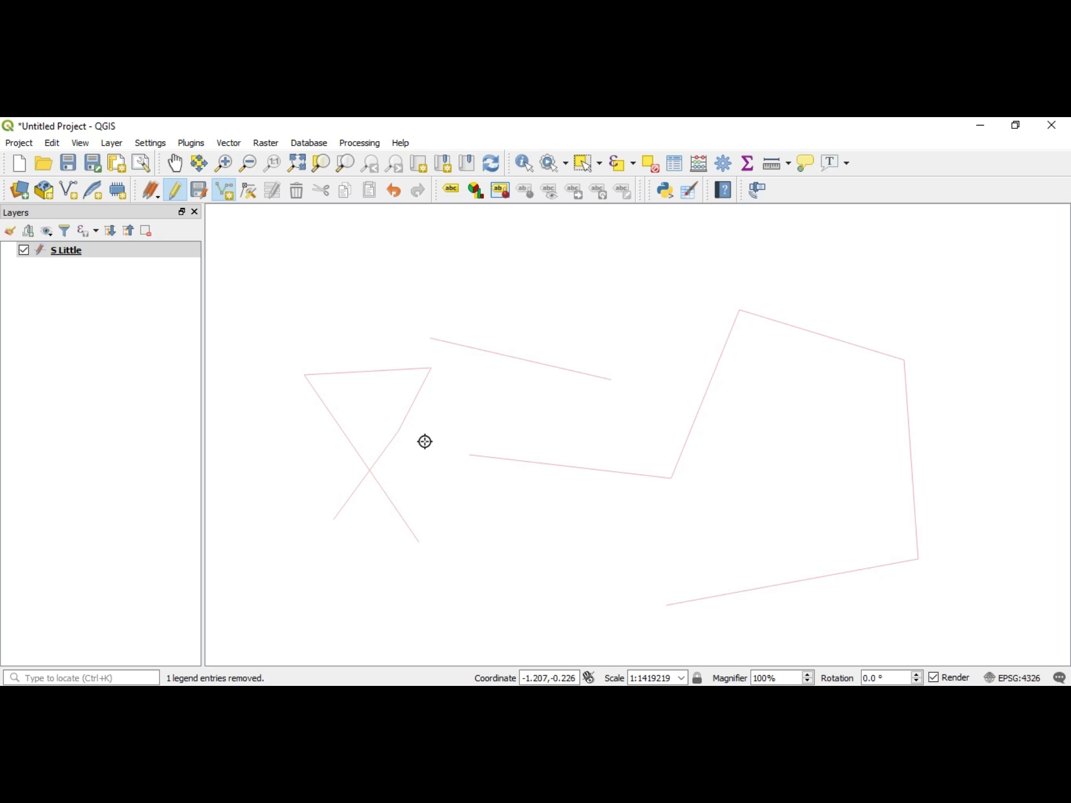
Step: Examine the feature rows in the S Little layer's attribute table, then close the table
left_click(686, 163)
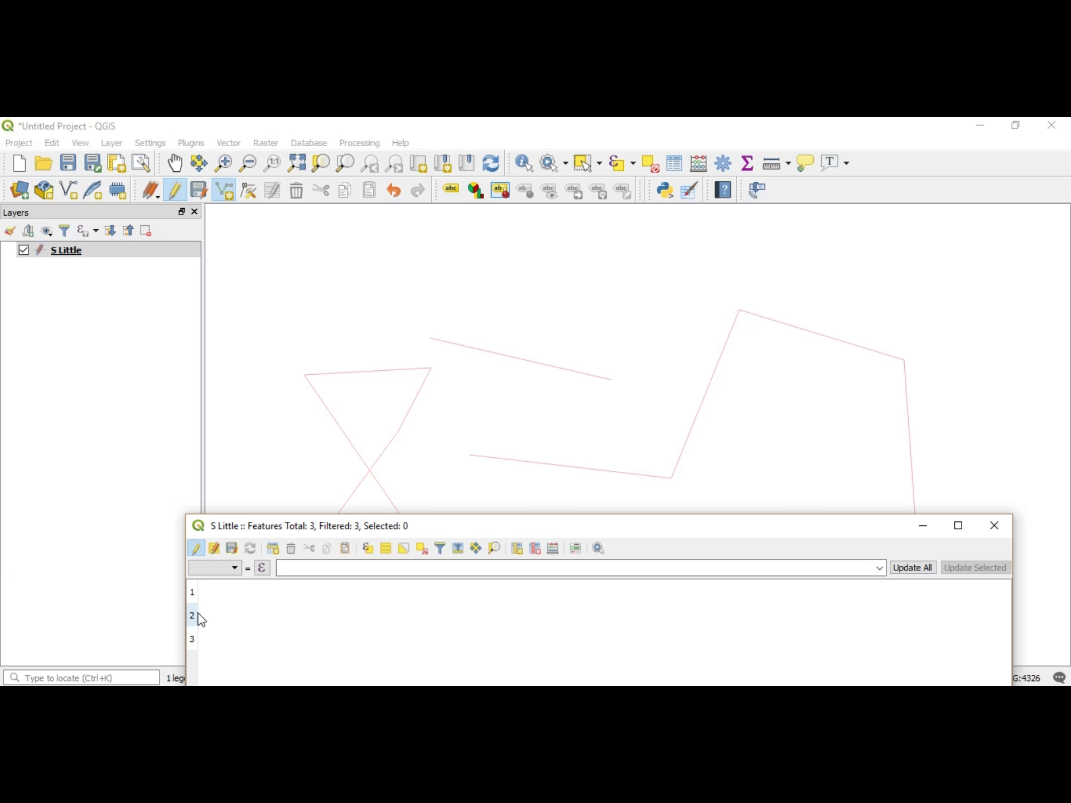
left_click_drag(279, 535, 350, 597)
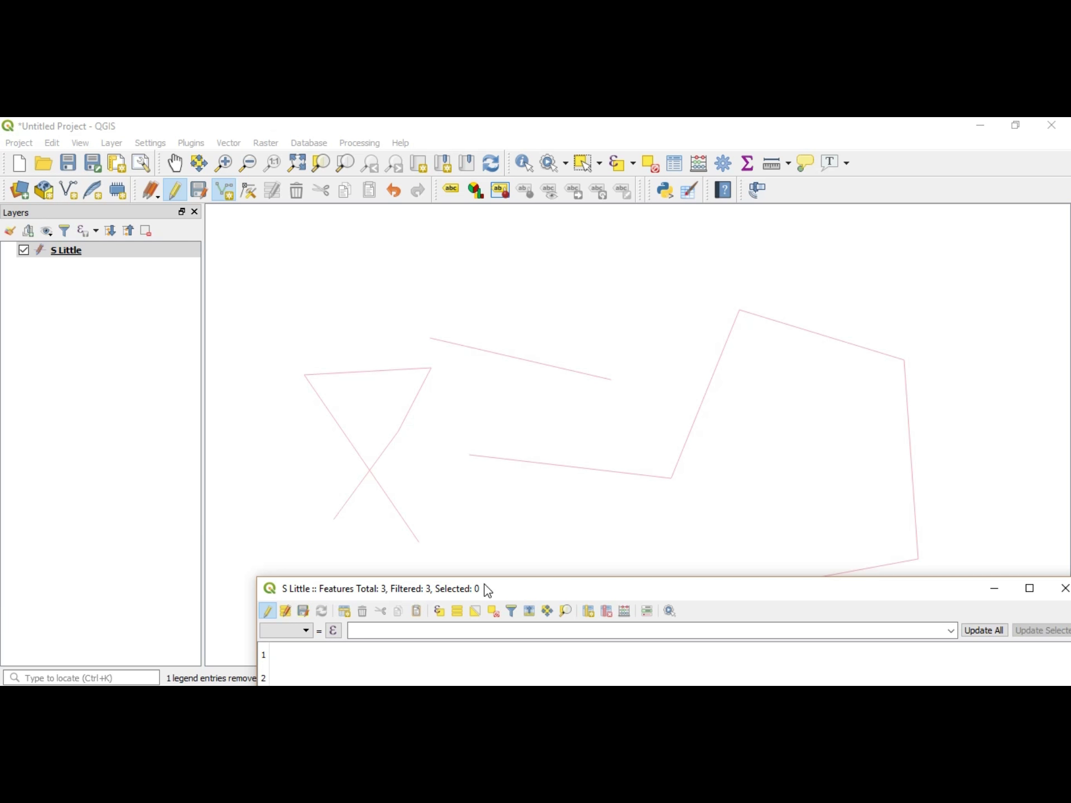
left_click_drag(488, 590, 413, 473)
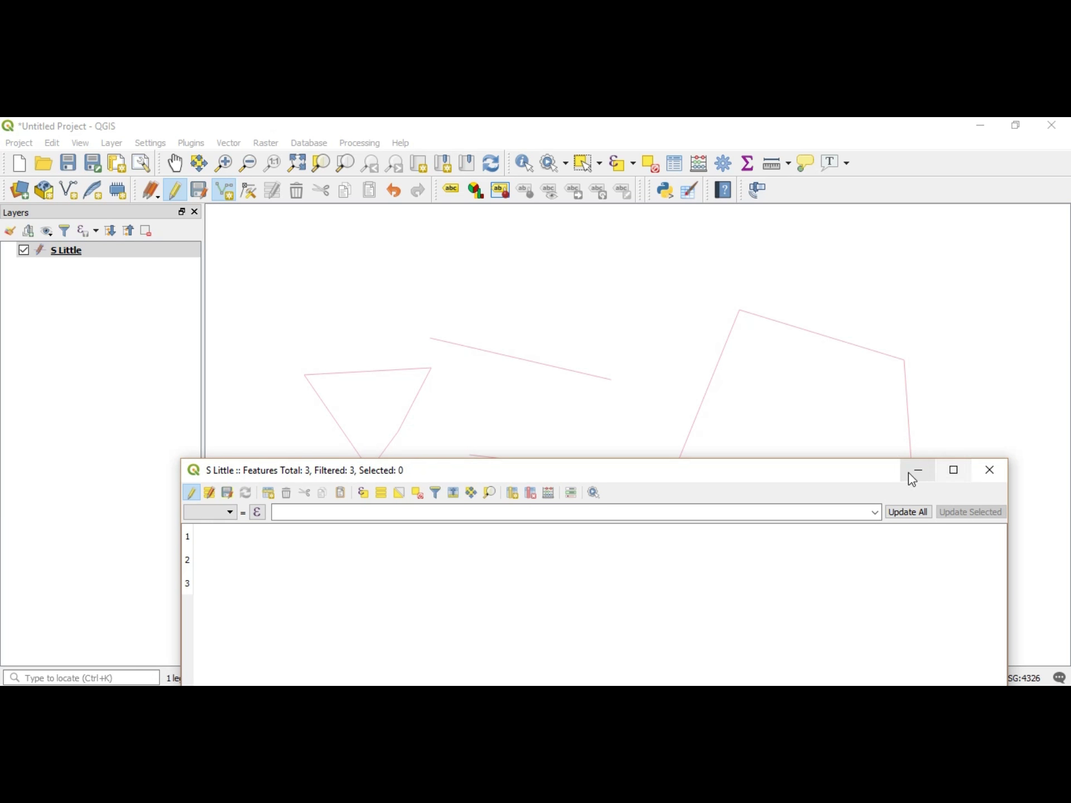
left_click(989, 471)
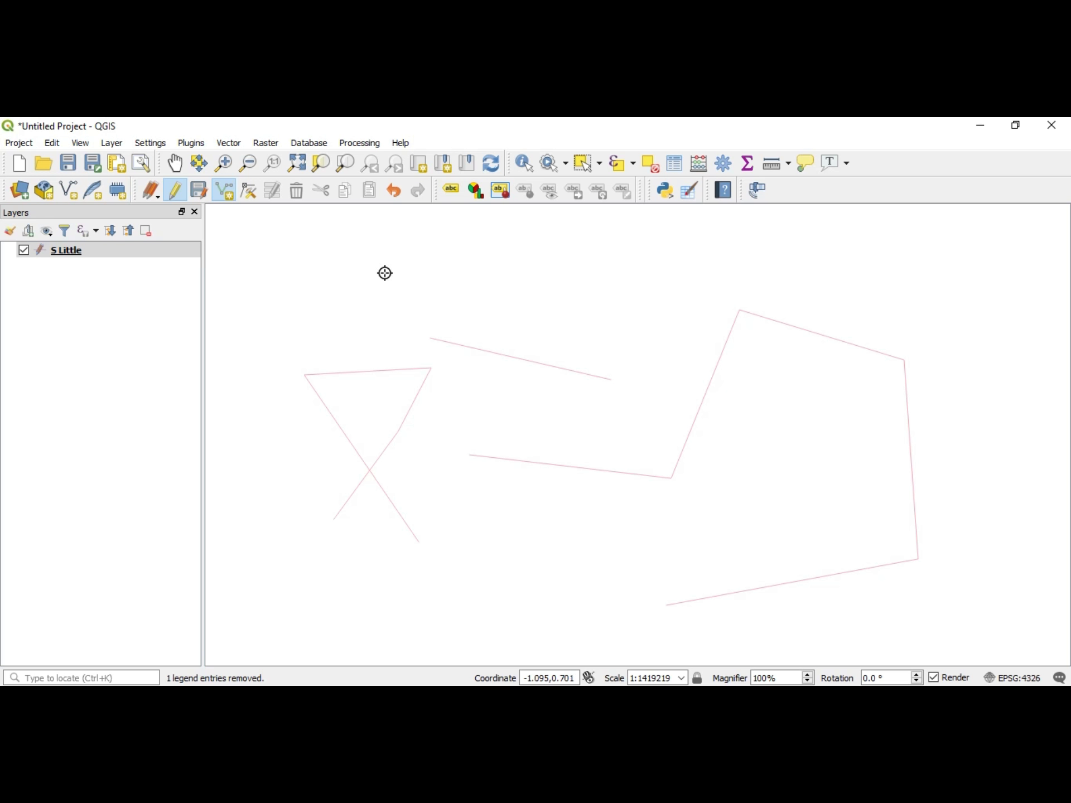
Step: Add a nearly horizontal two-vertex line feature above the first sloping line
left_click(381, 292)
left_click(636, 295)
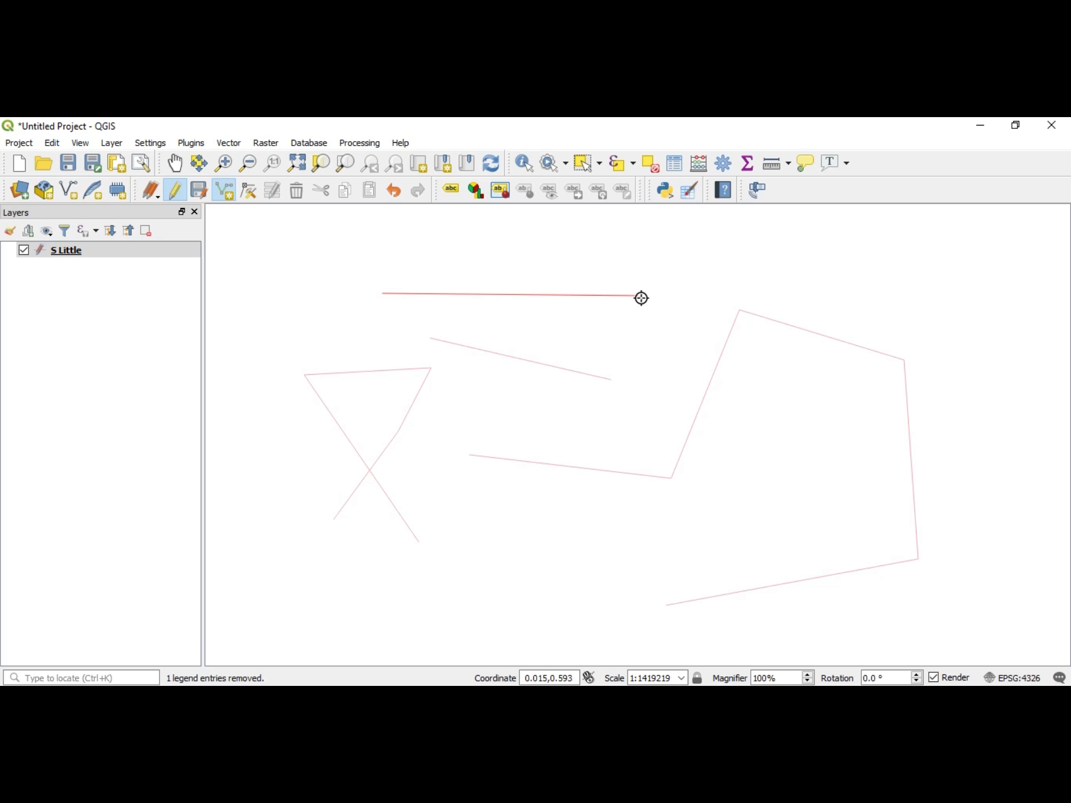
right_click(642, 297)
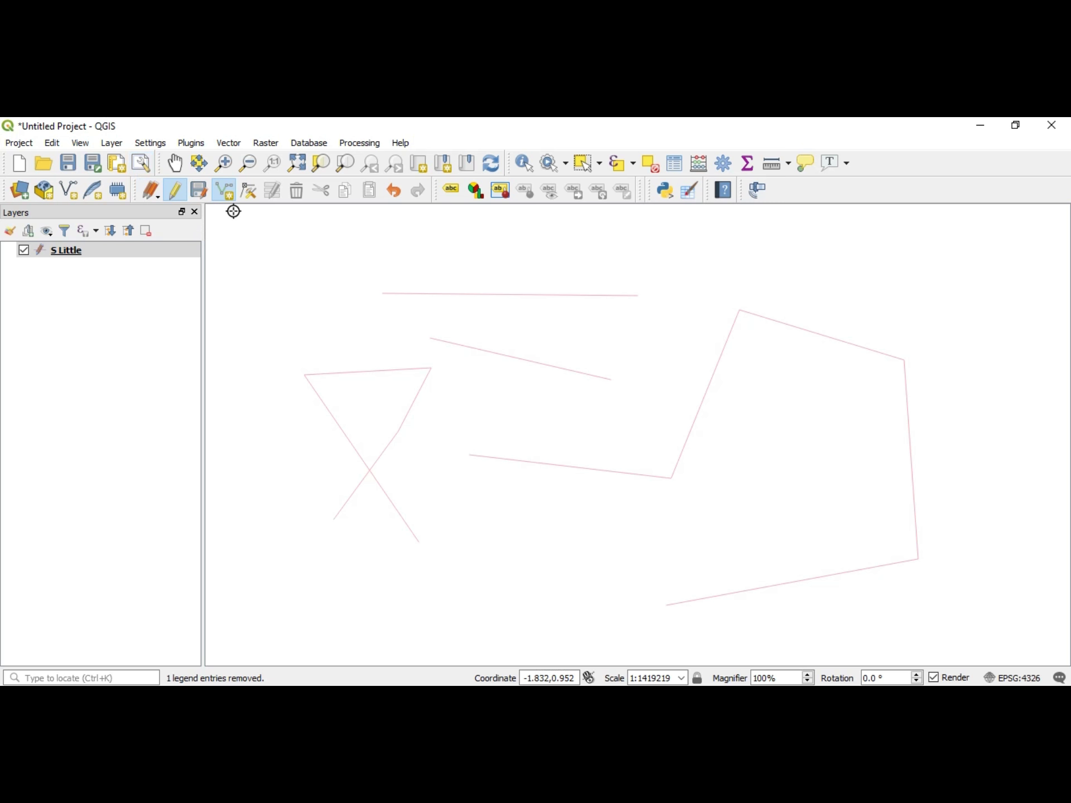
Step: Split the six-vertex line across its upper sloping segment with Split Features and check the feature rows in the attribute table
left_click(53, 143)
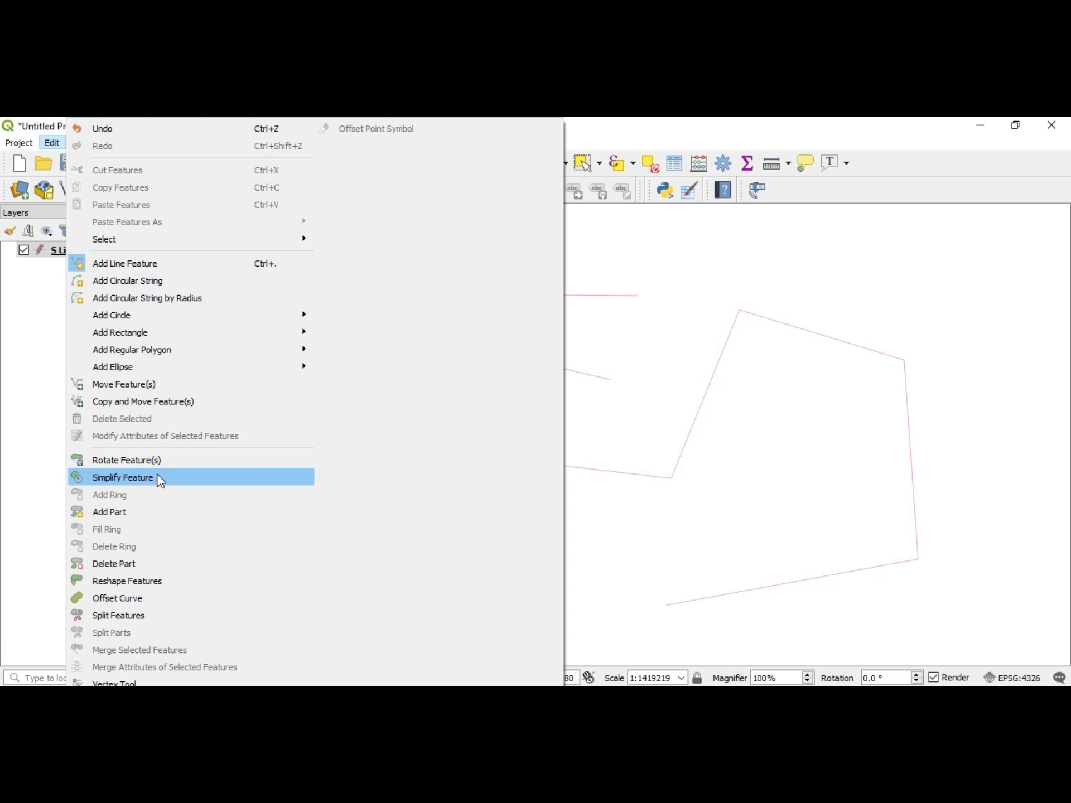
left_click(141, 615)
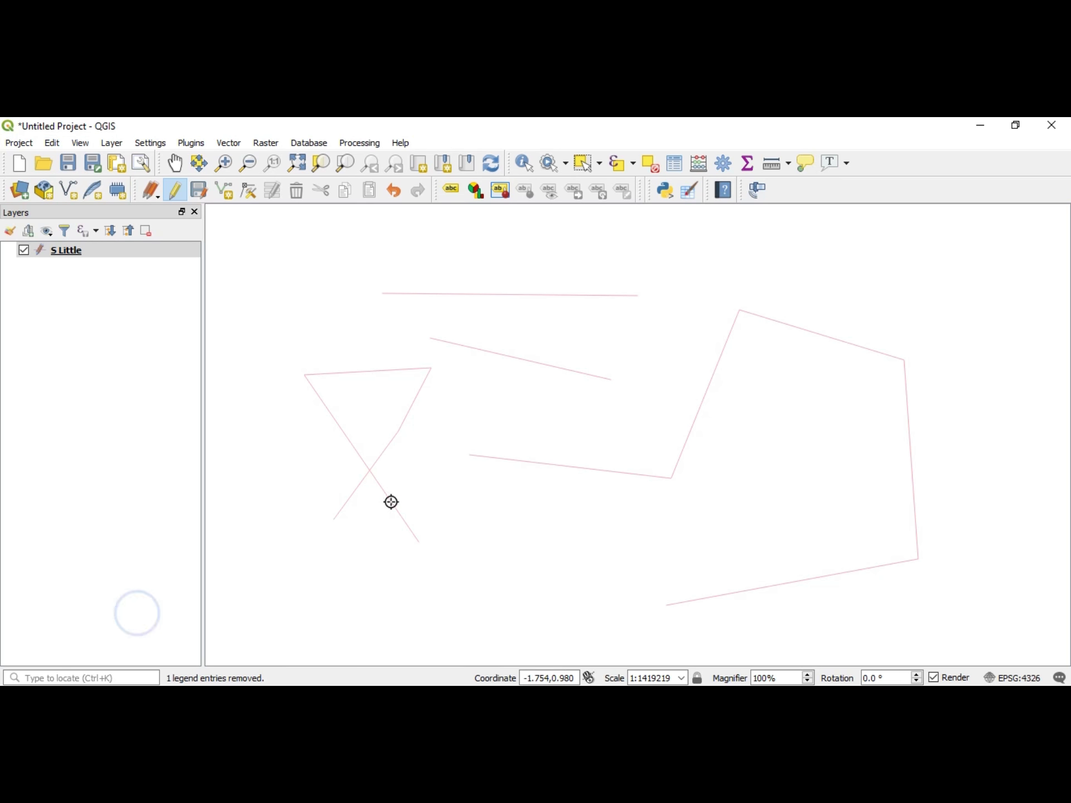
left_click(867, 309)
left_click(833, 388)
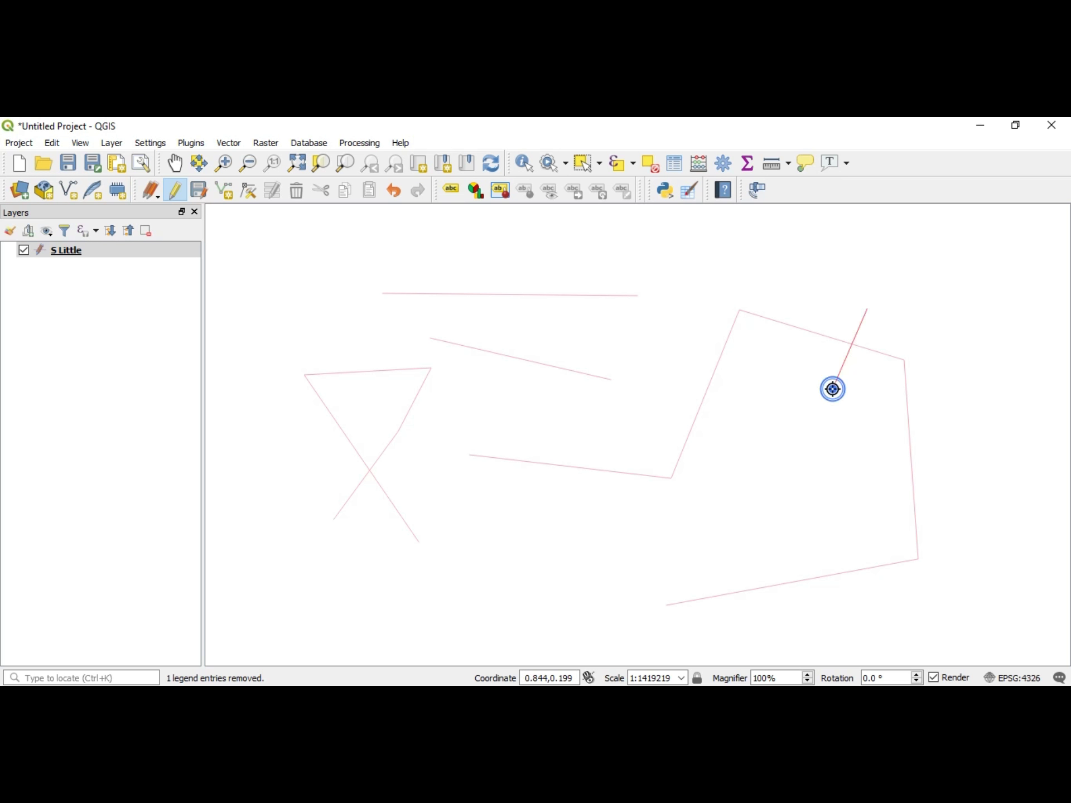
right_click(833, 389)
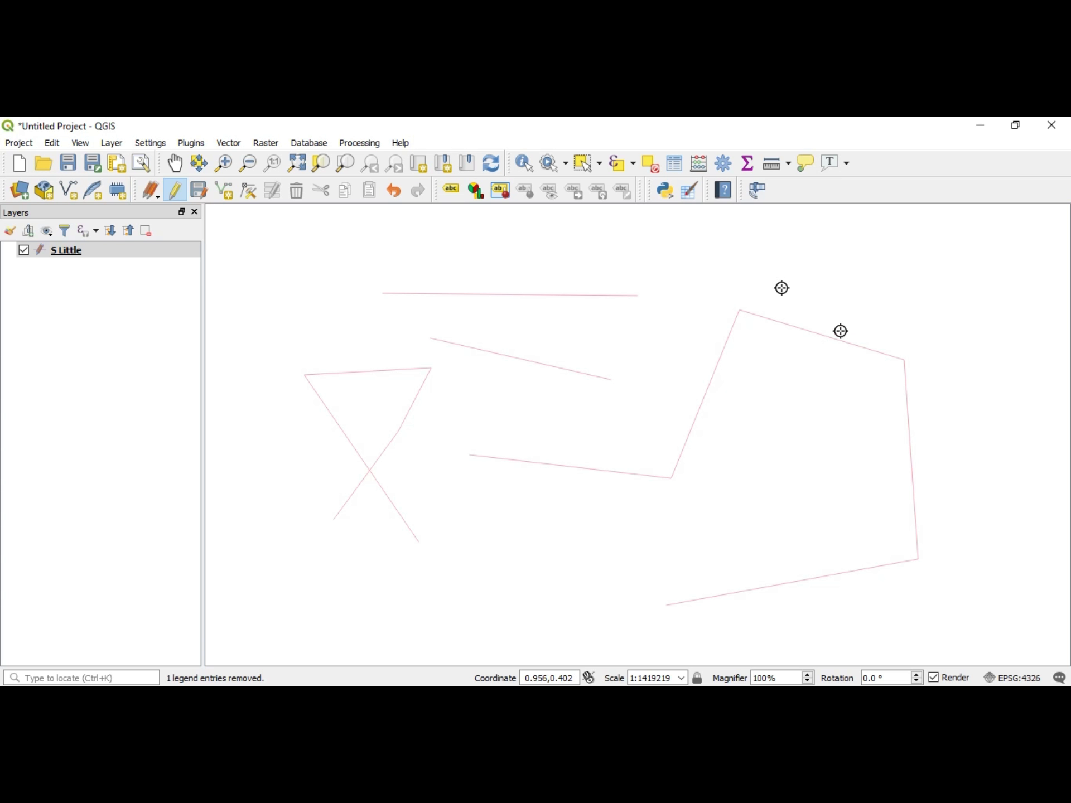
left_click(680, 165)
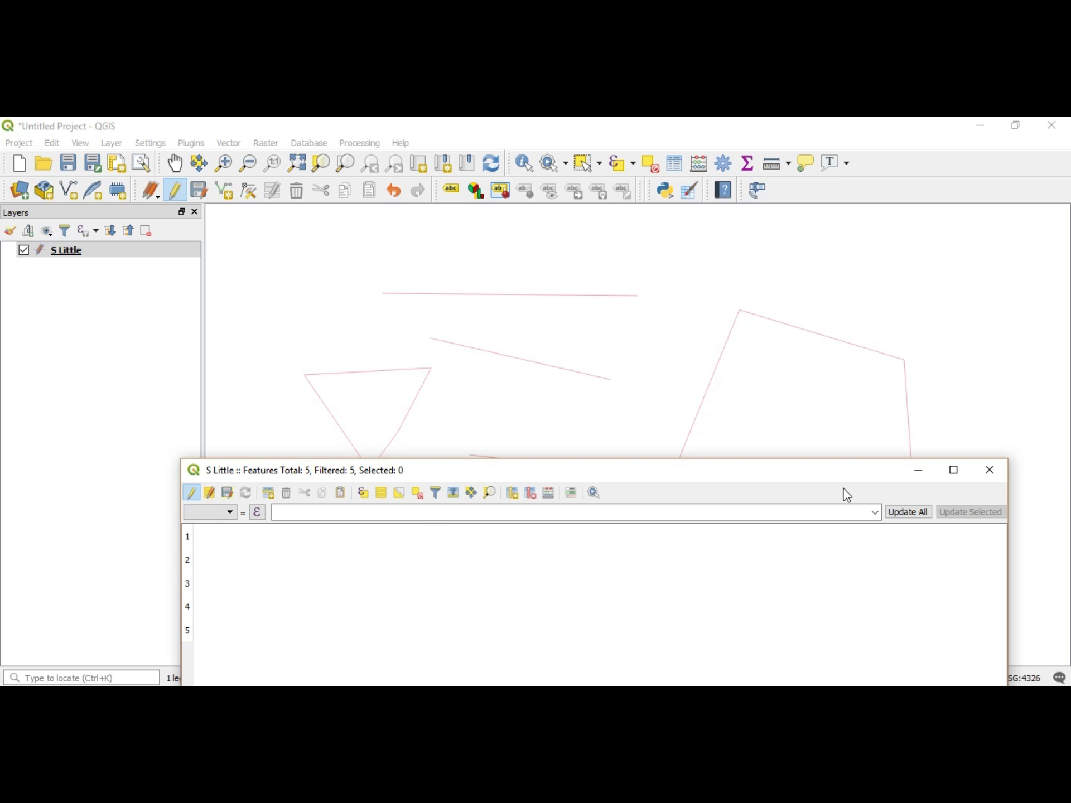
left_click(989, 470)
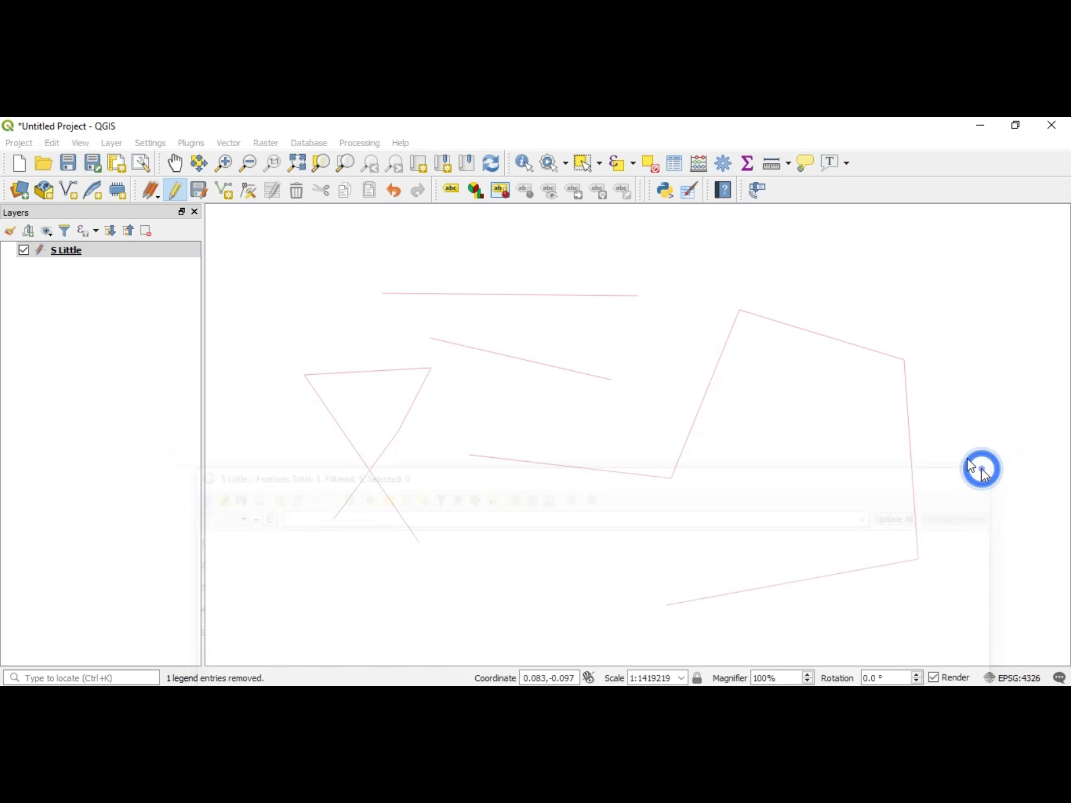
Step: Split the nearly horizontal line at about its middle with a vertical cut line
left_click(522, 259)
left_click(521, 328)
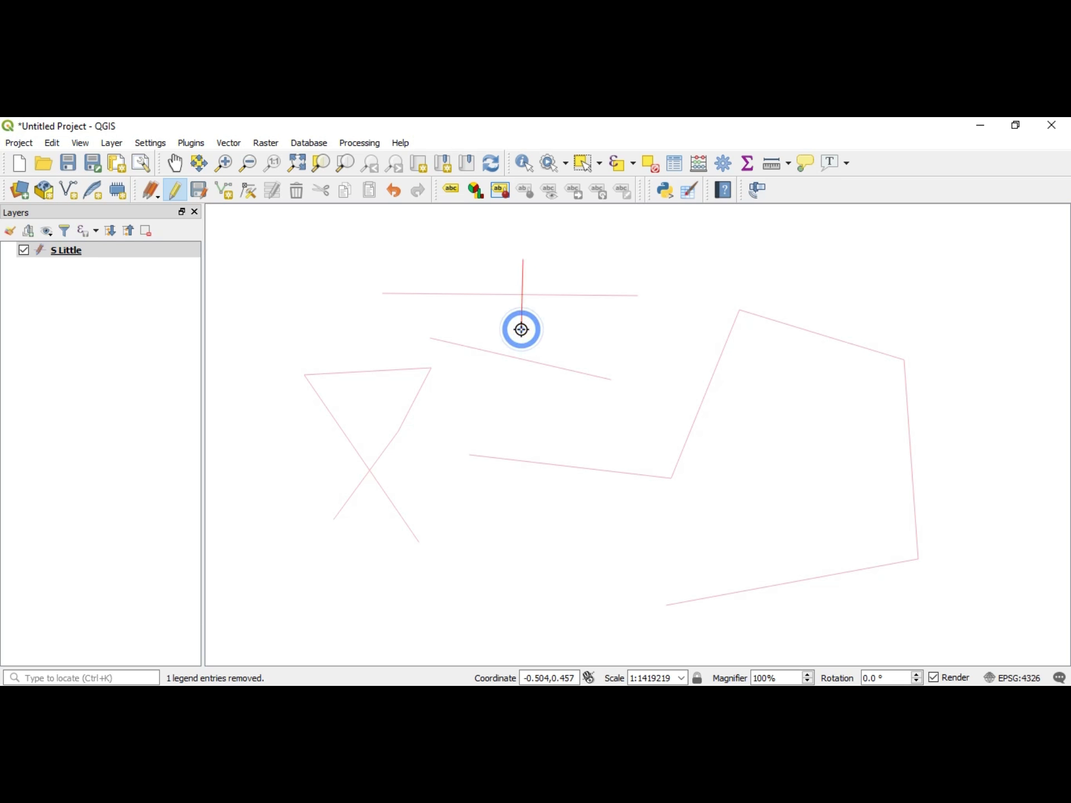
right_click(521, 329)
key("Escape")
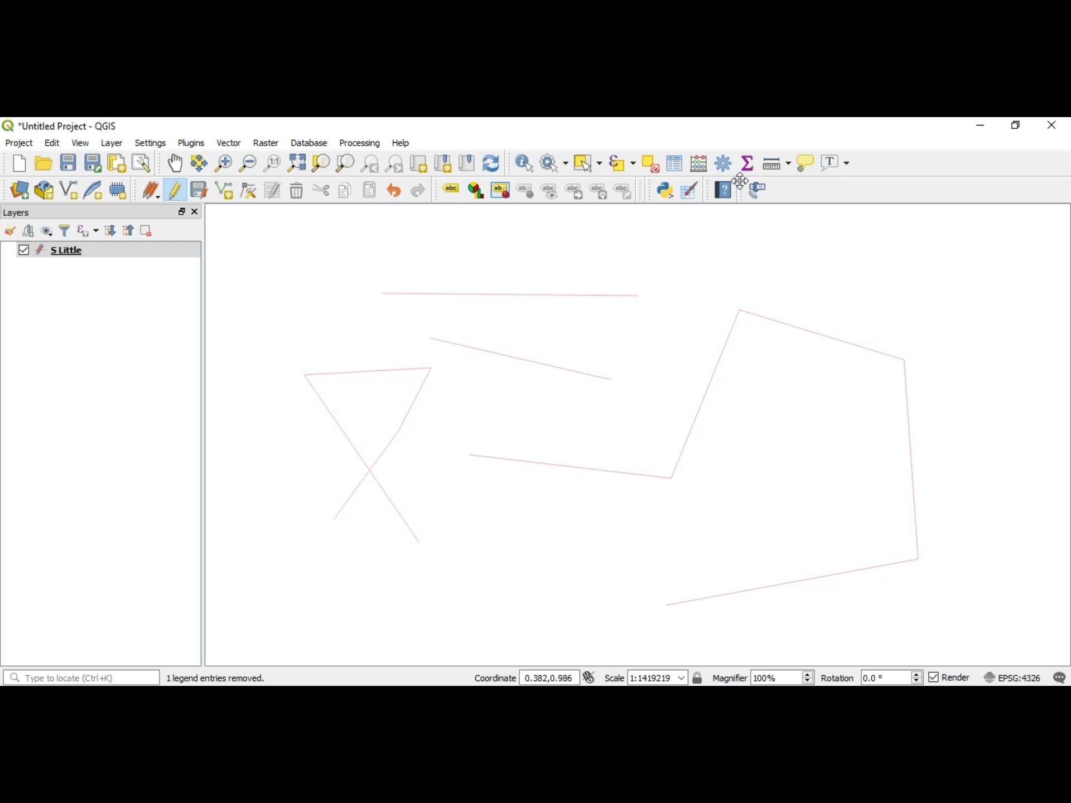
Step: Check the feature rows in the attribute table and examine the horizontal line's split location up close
left_click(682, 166)
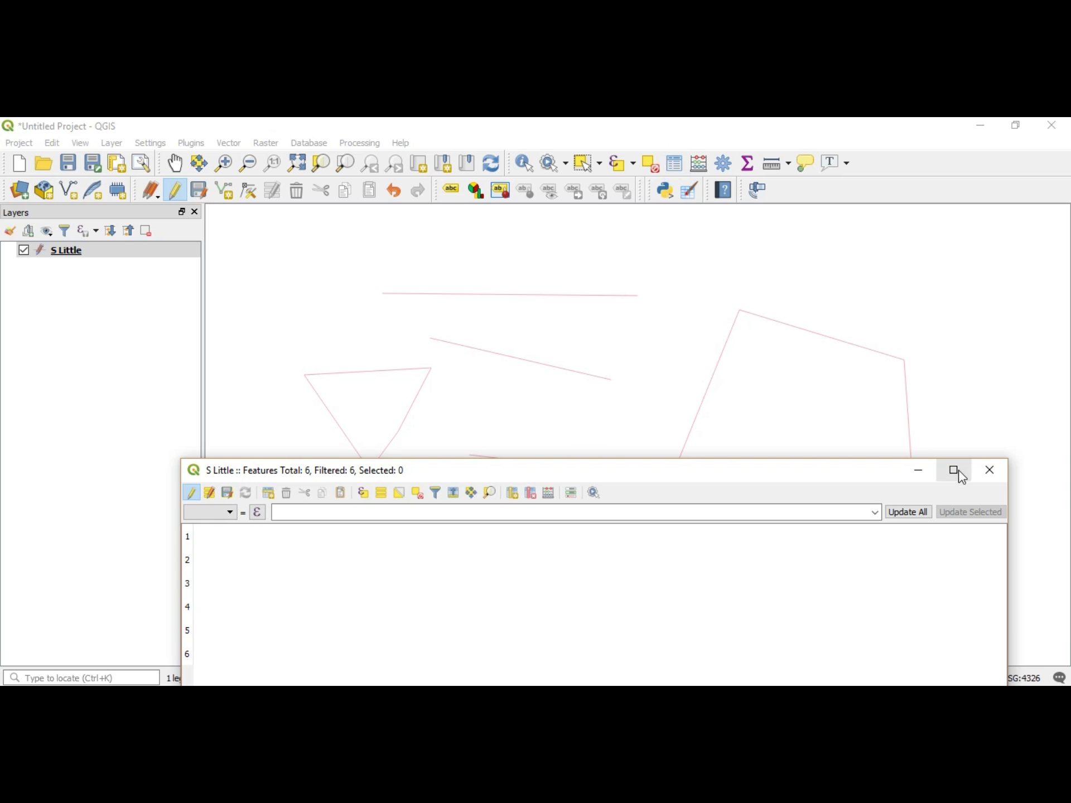
left_click(925, 471)
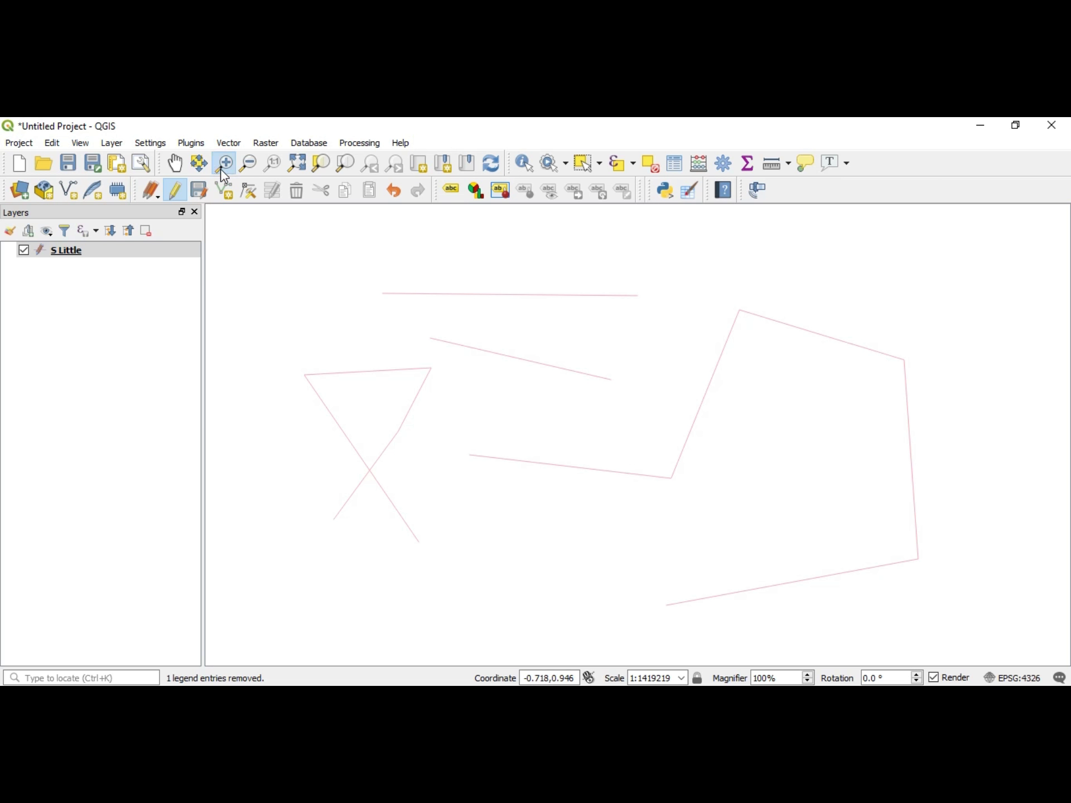
left_click_drag(491, 249, 636, 332)
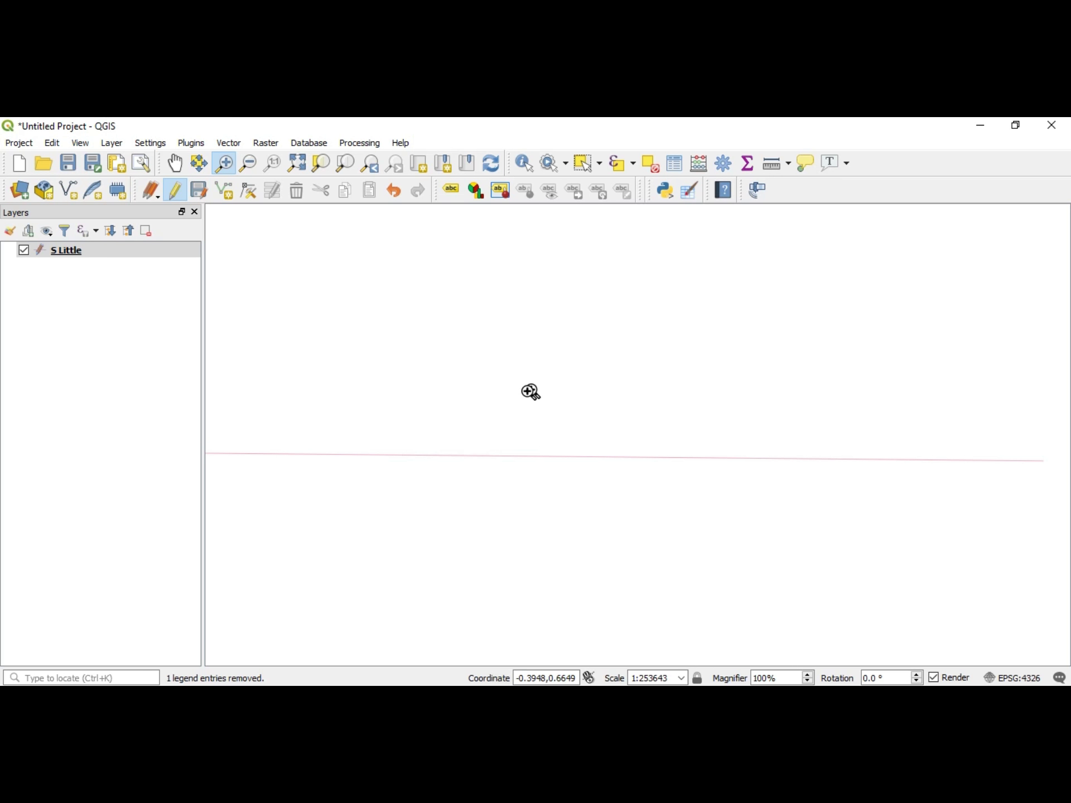
Step: Split the nearly horizontal line with Split Features using short vertical cut lines close together near its middle
left_click_drag(391, 328, 607, 493)
left_click_drag(457, 382, 699, 531)
left_click_drag(474, 380, 766, 527)
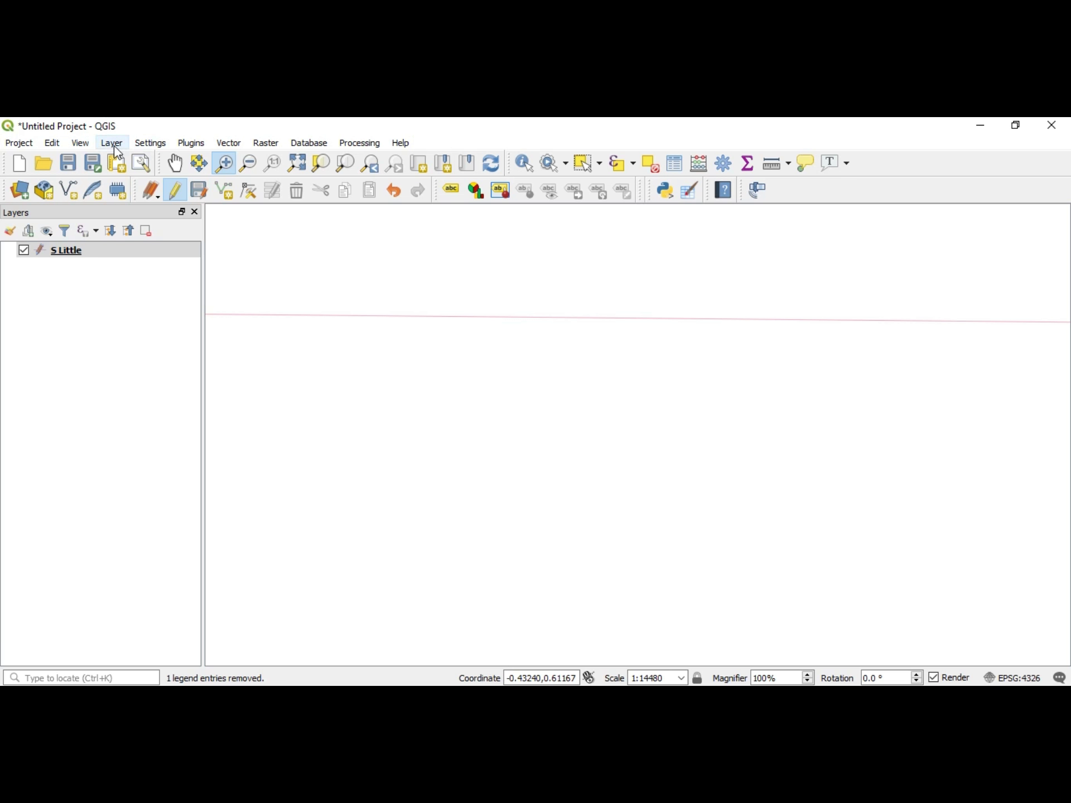
left_click(59, 146)
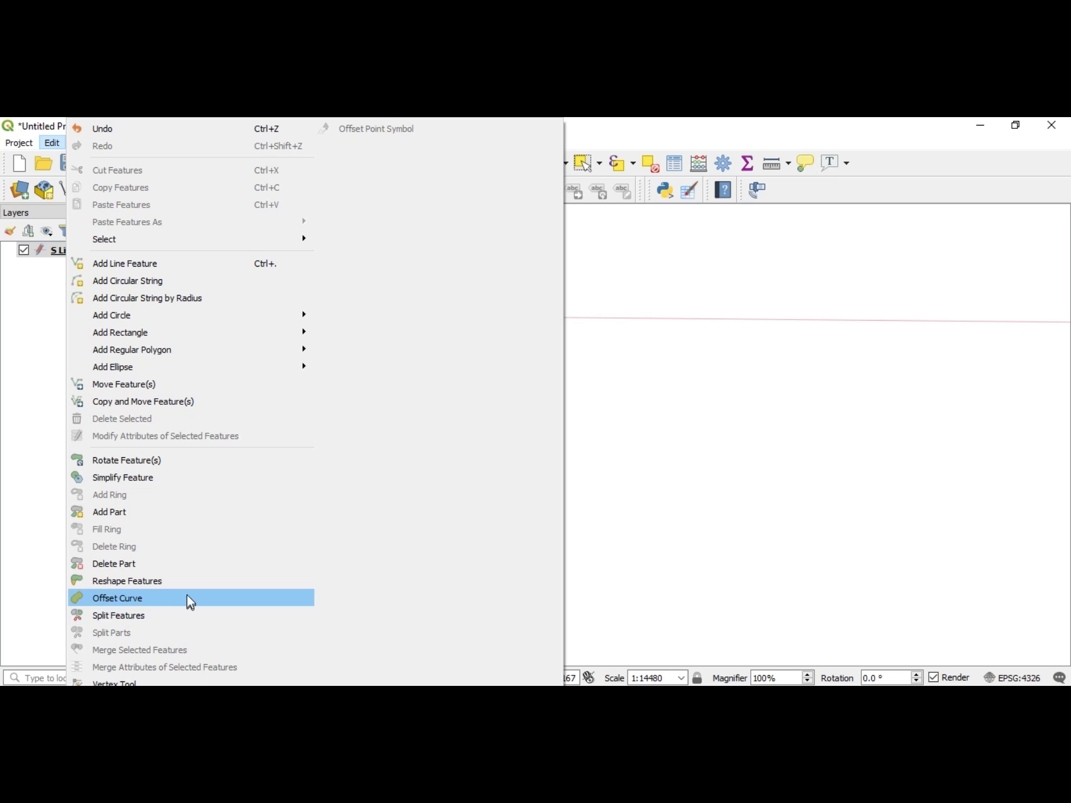
left_click(187, 616)
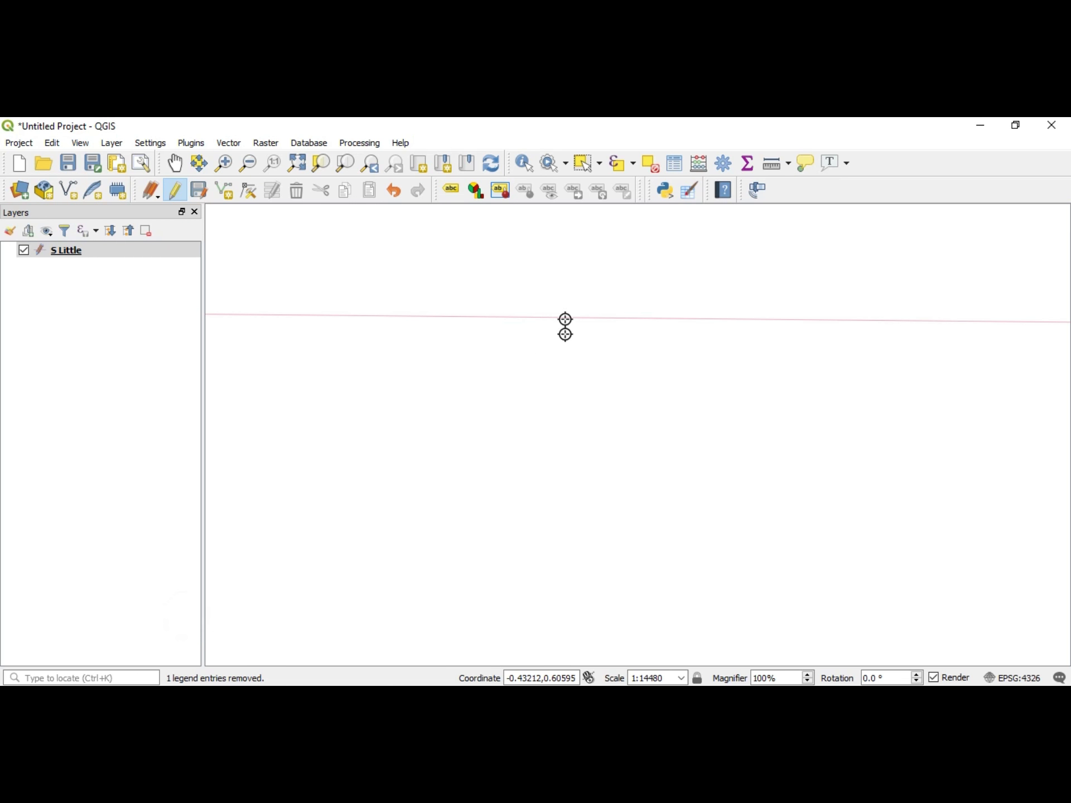
left_click(567, 284)
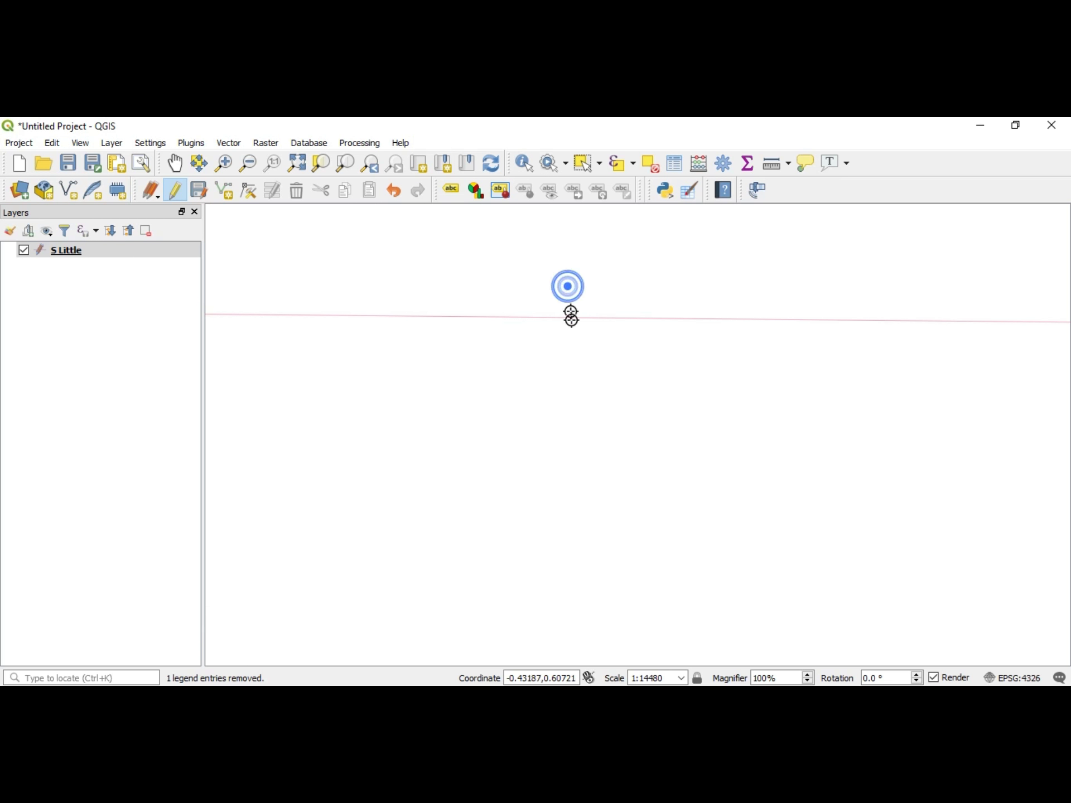
left_click(578, 250)
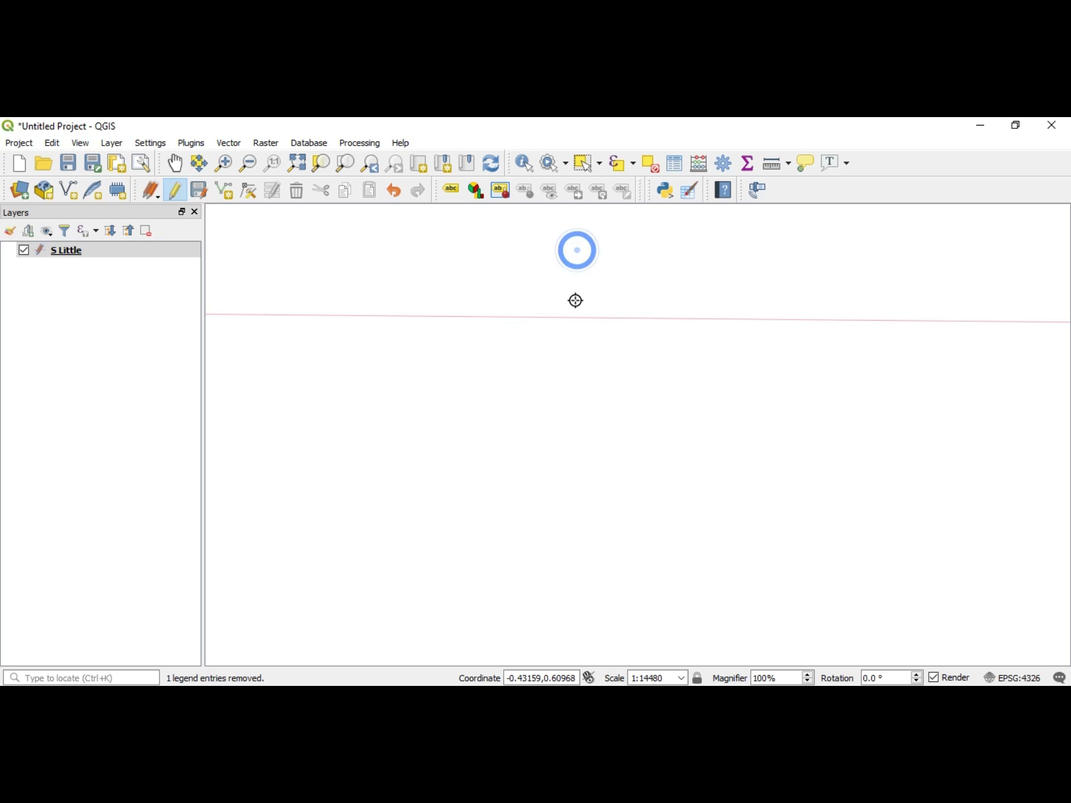
right_click(577, 372)
left_click(642, 254)
left_click(638, 376)
right_click(638, 374)
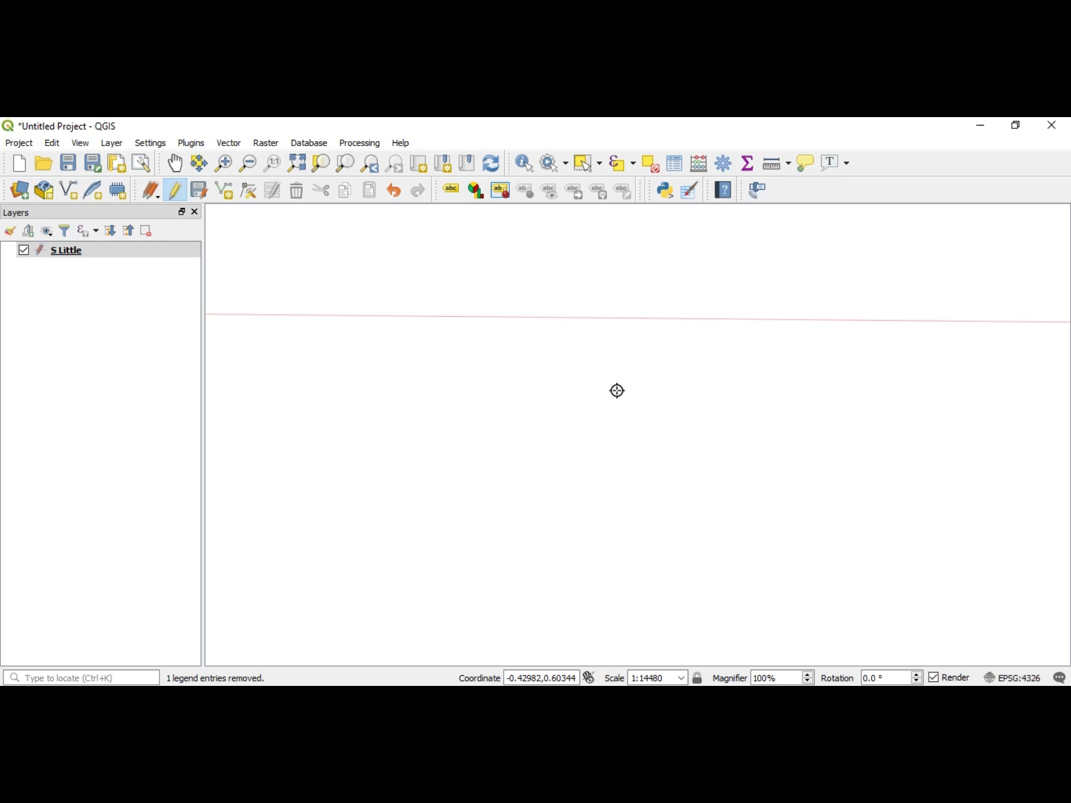
scroll(617, 390, "down", 3)
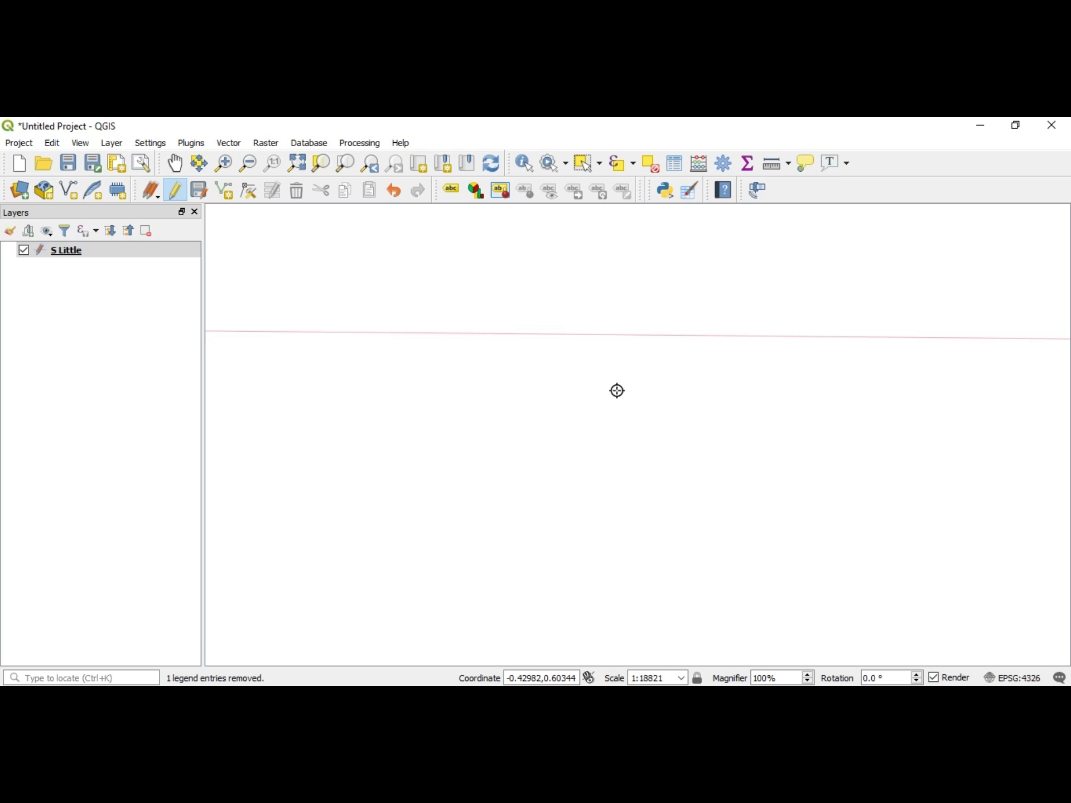
scroll(617, 390, "down", 4)
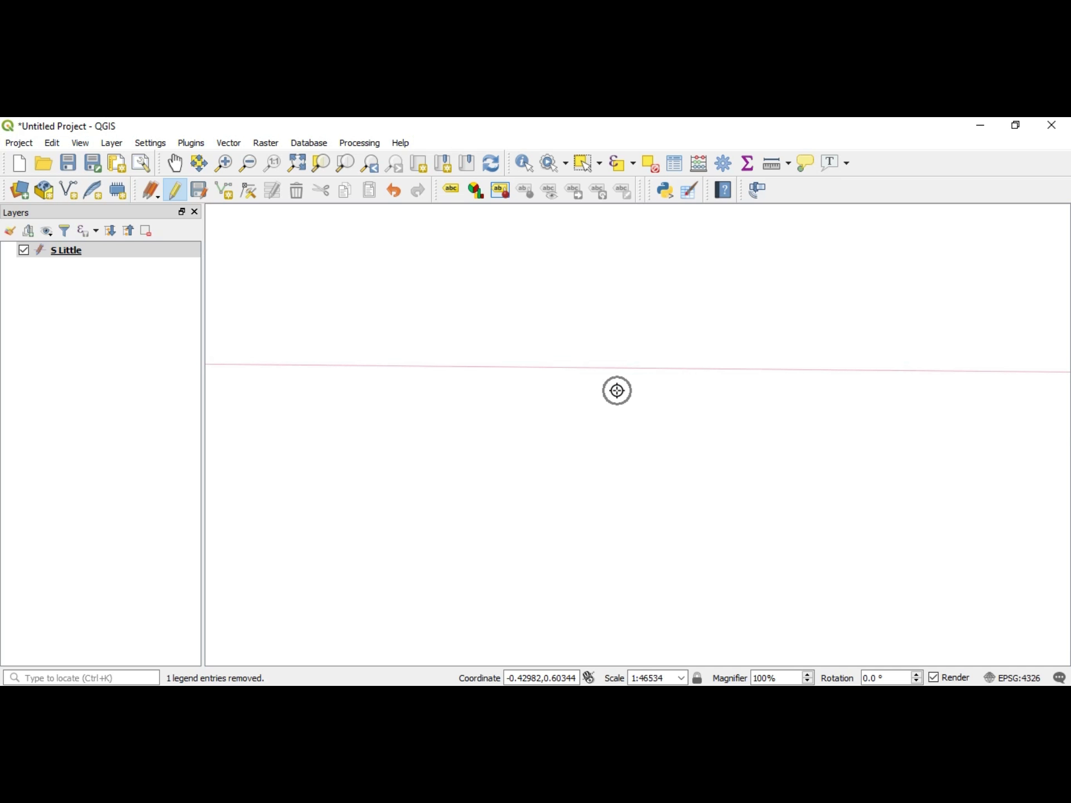
scroll(617, 390, "down", 3)
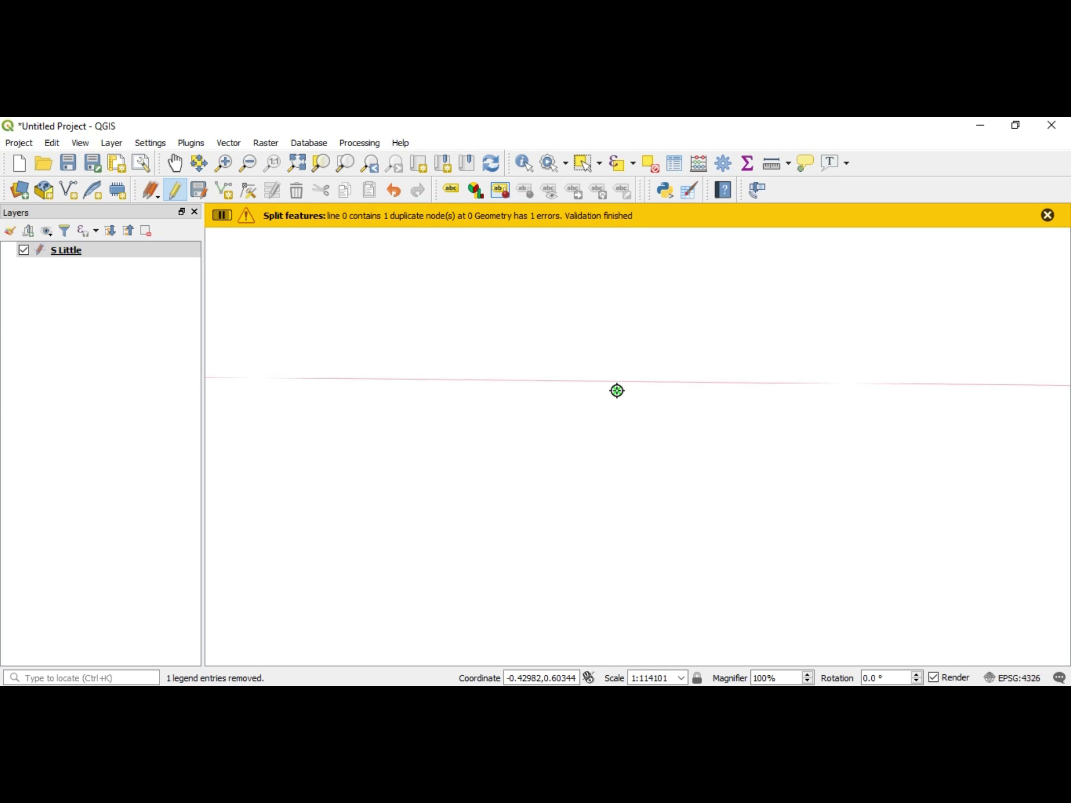
left_click(616, 390)
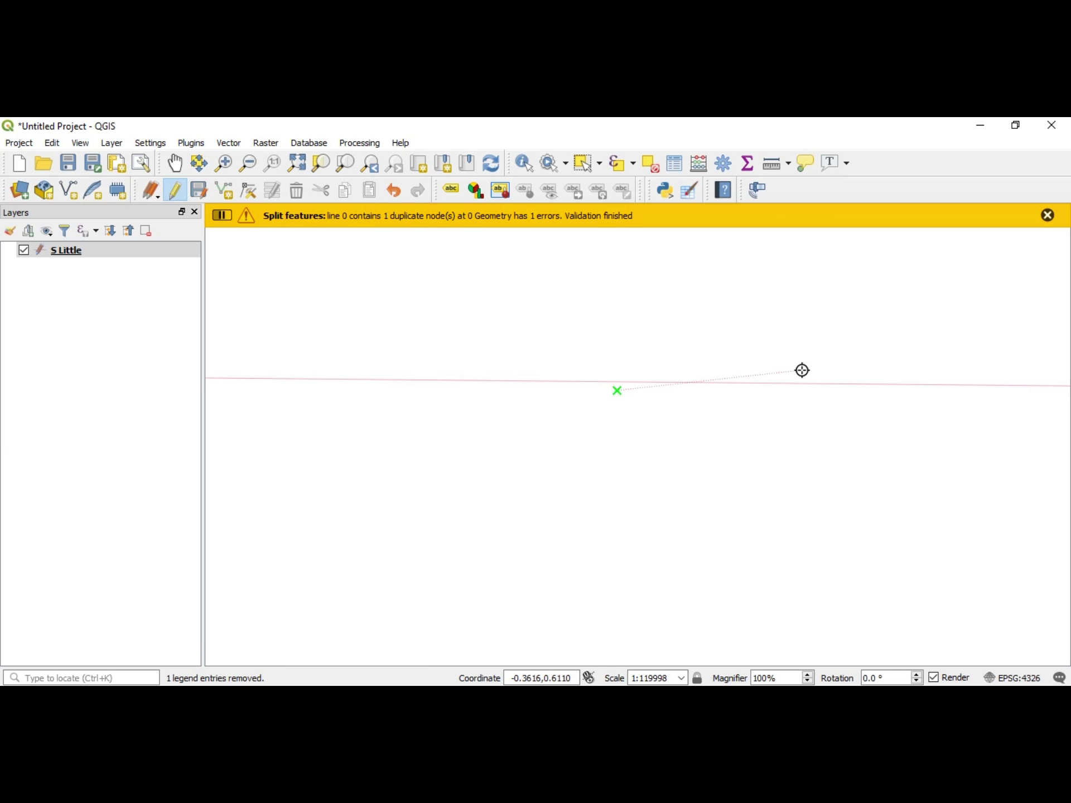
right_click(800, 448)
left_click(1047, 215)
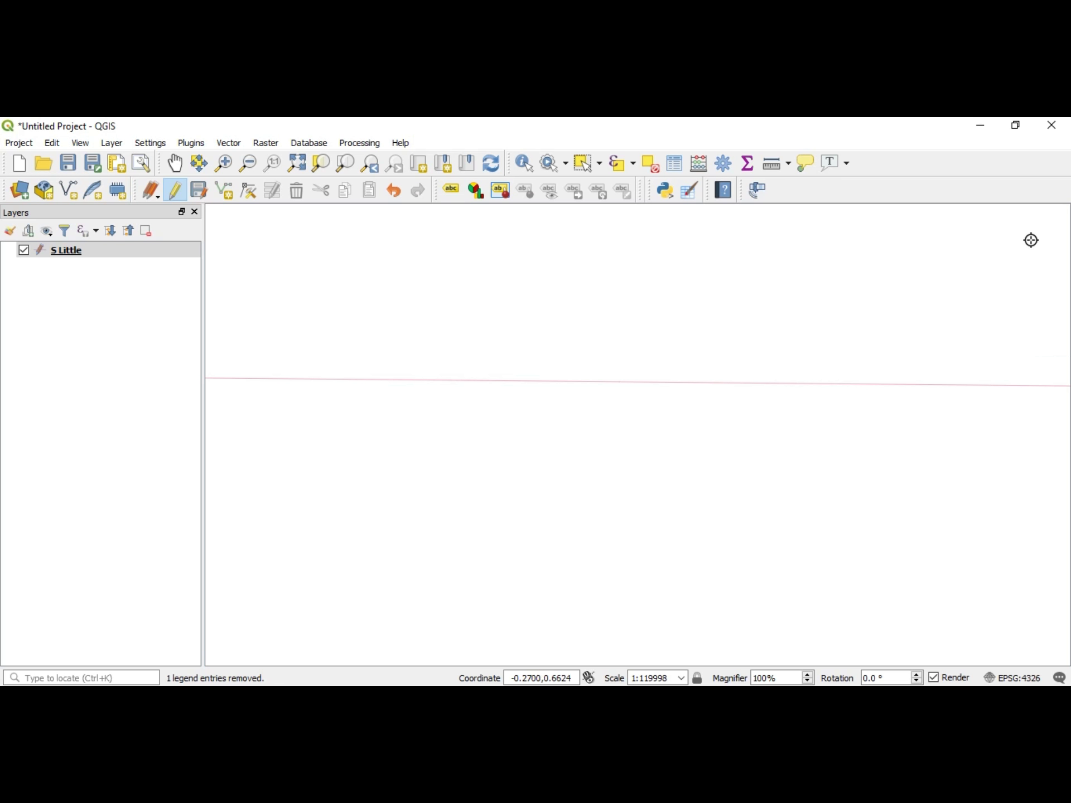
Step: Stop editing the line layer and save its changes
left_click(249, 163)
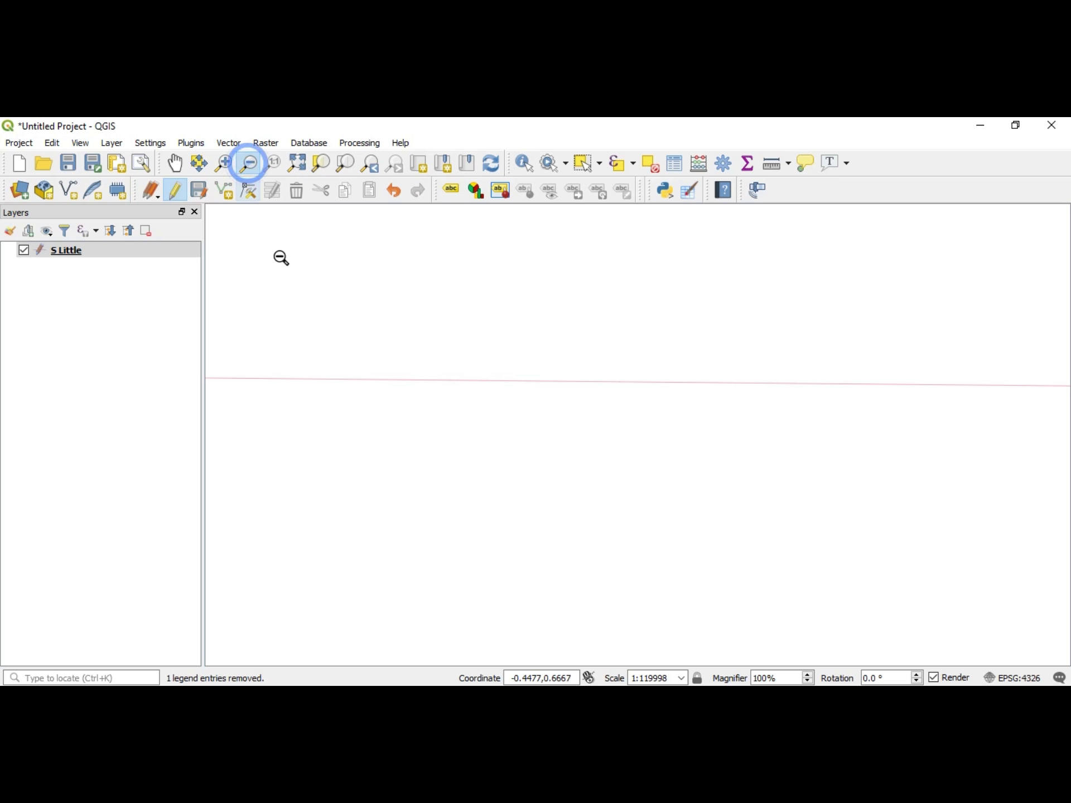
left_click_drag(303, 294, 788, 555)
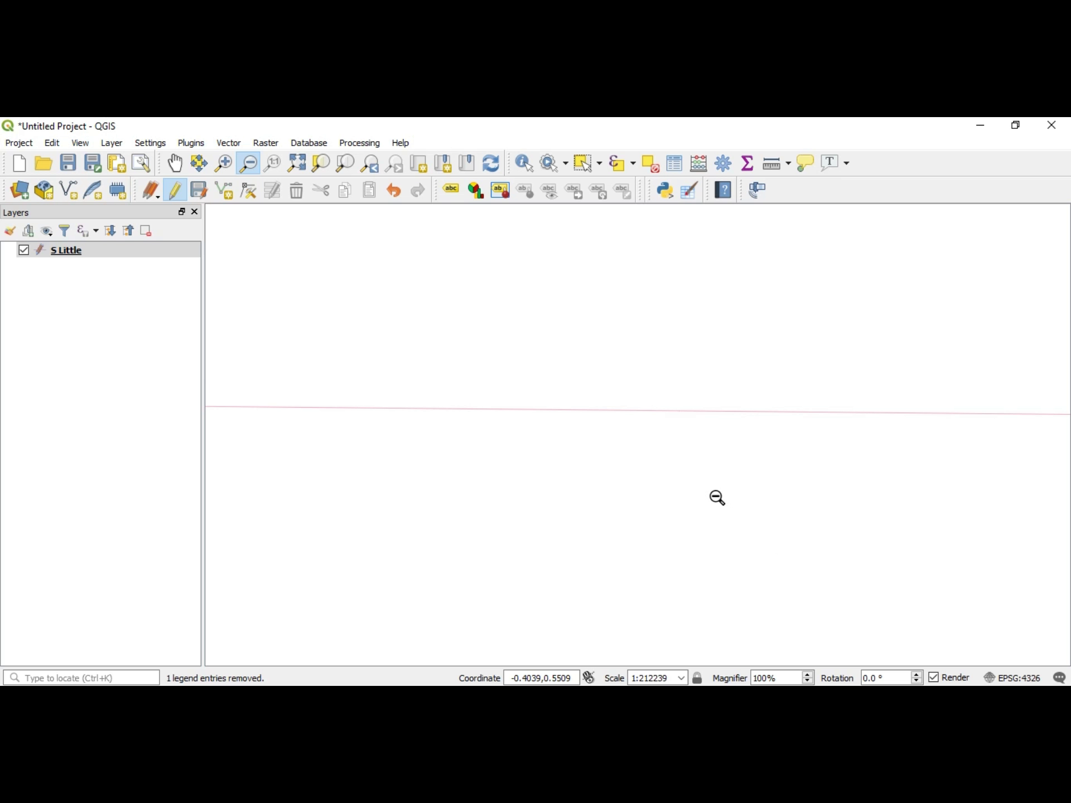
left_click_drag(378, 338, 757, 581)
left_click_drag(355, 306, 736, 547)
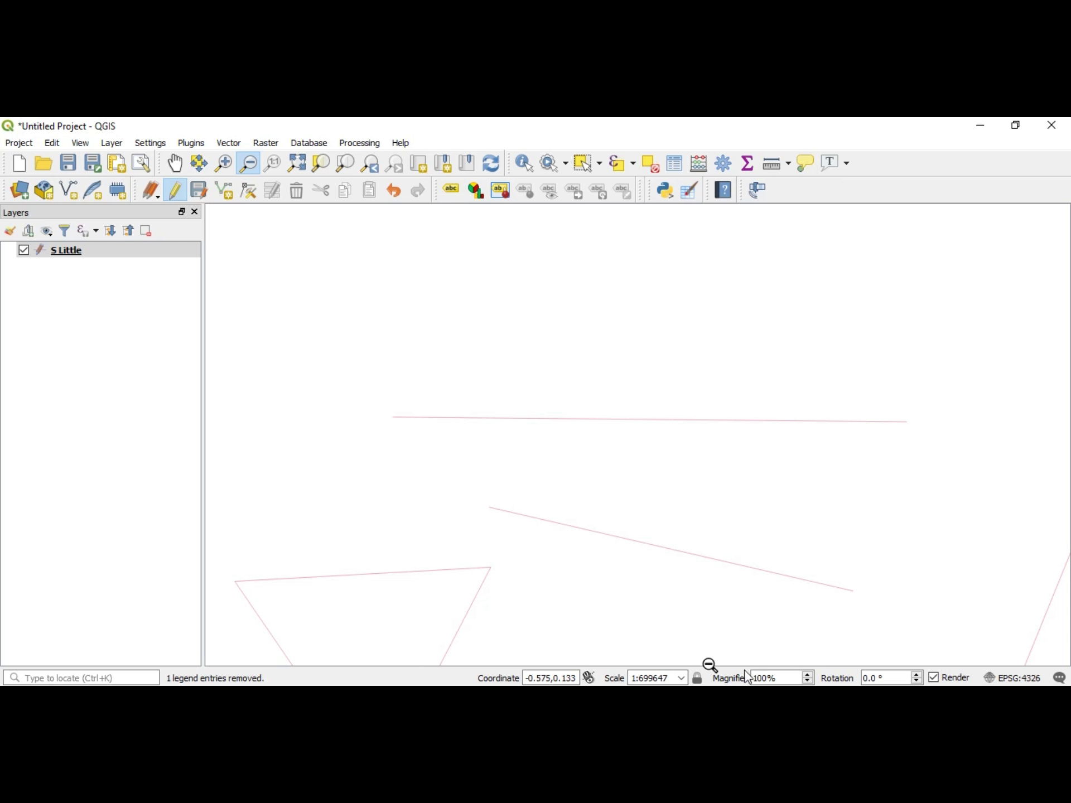
left_click_drag(359, 320, 716, 569)
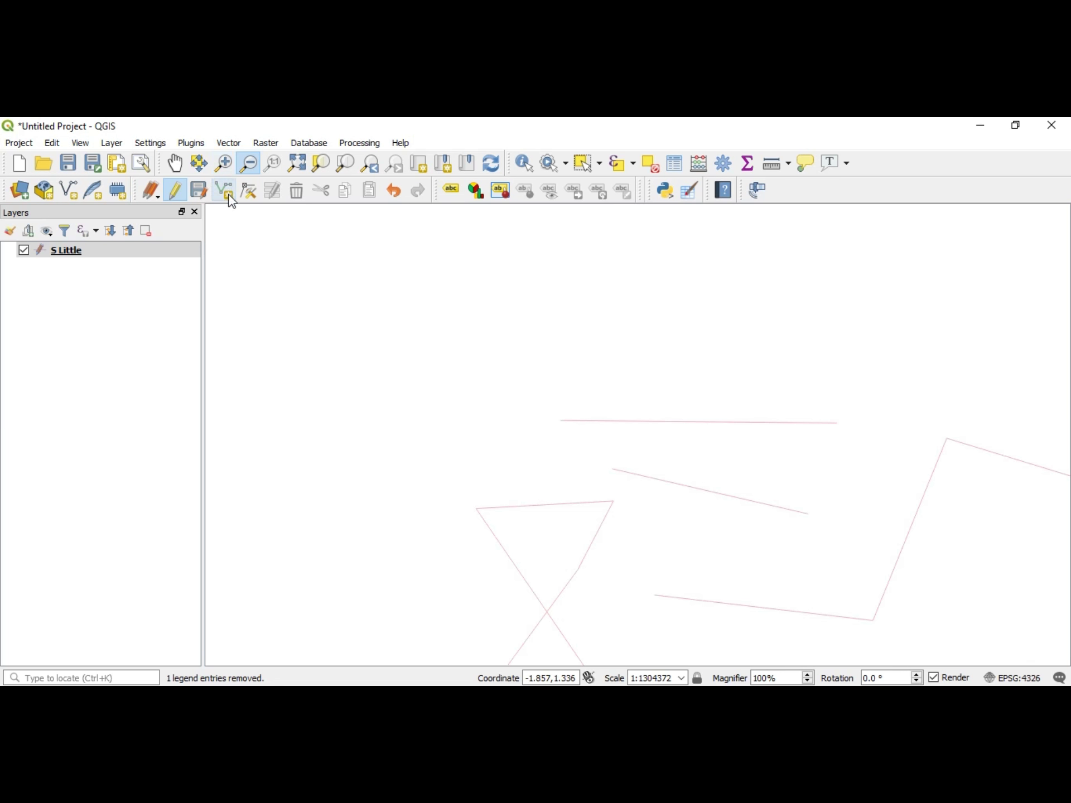
left_click(186, 193)
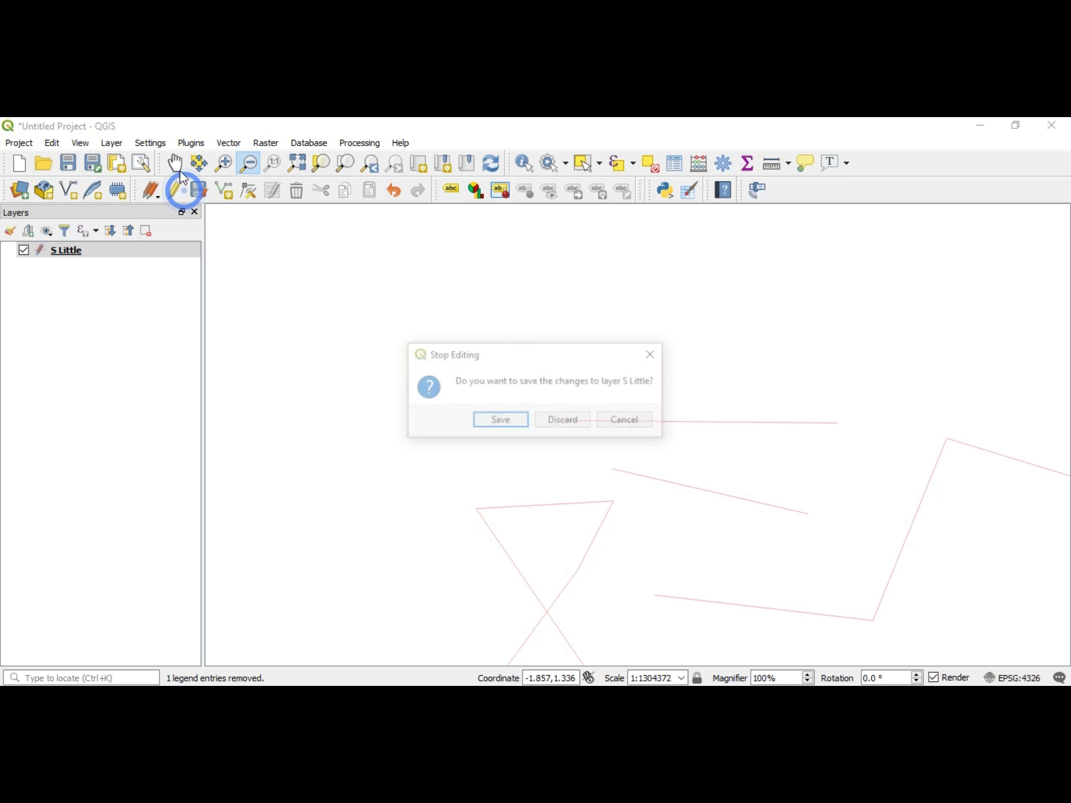
left_click(519, 421)
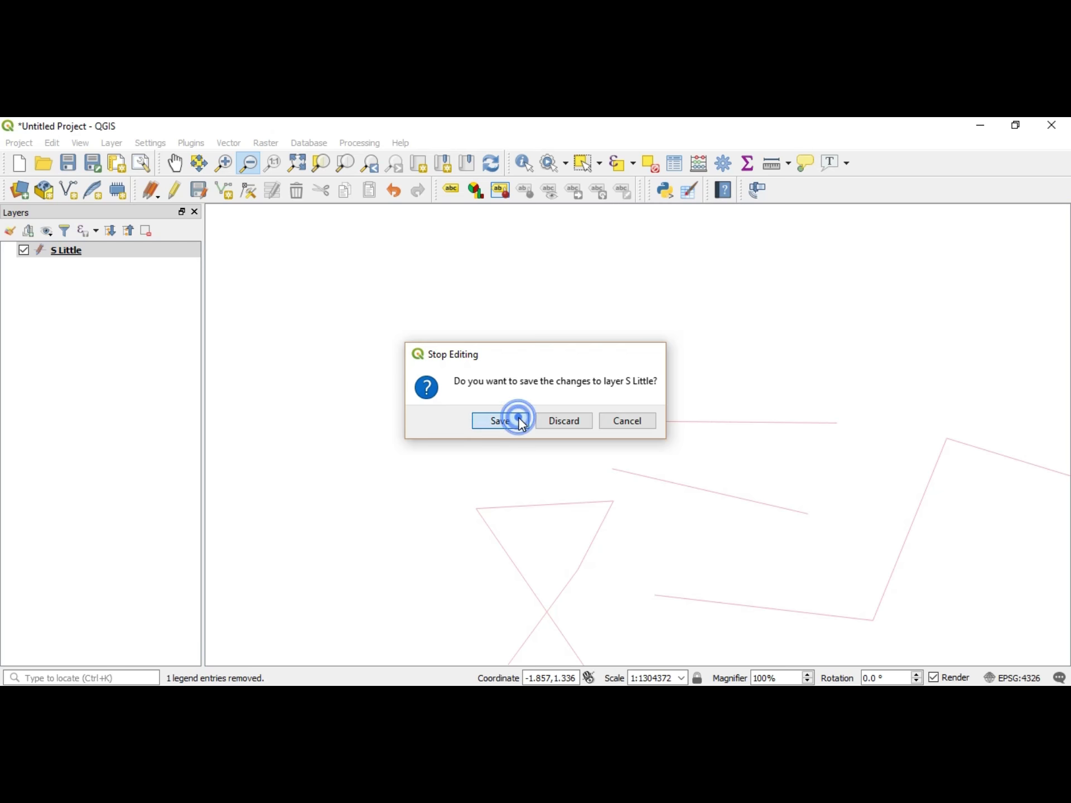
Step: Select the nearly horizontal line's pieces one at a time to check its splits, finishing with the short middle piece
left_click(180, 165)
left_click_drag(652, 371, 488, 249)
left_click_drag(568, 332, 565, 300)
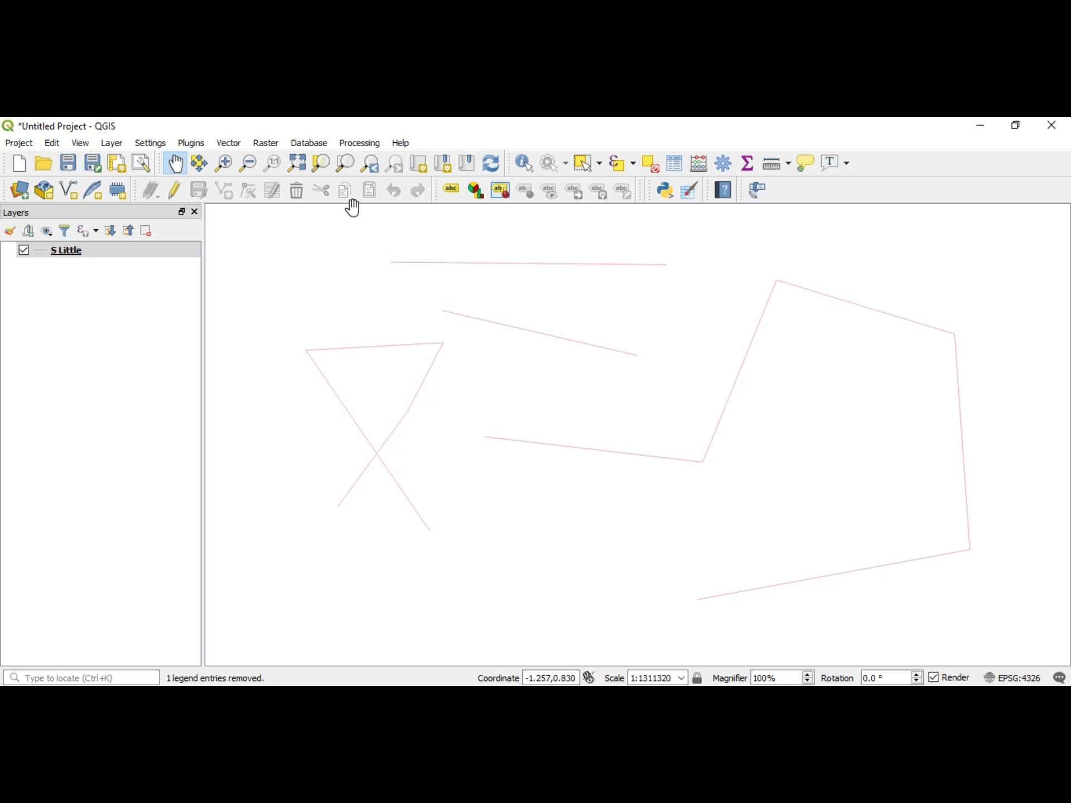
left_click(587, 171)
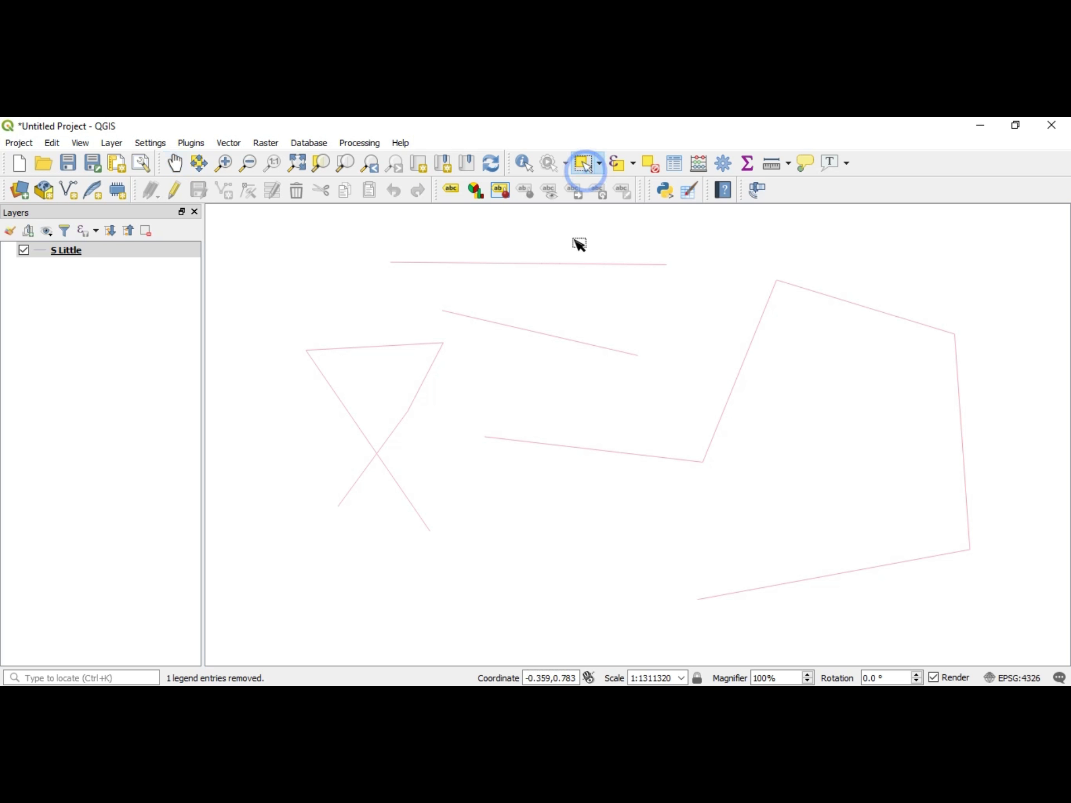
left_click(578, 267)
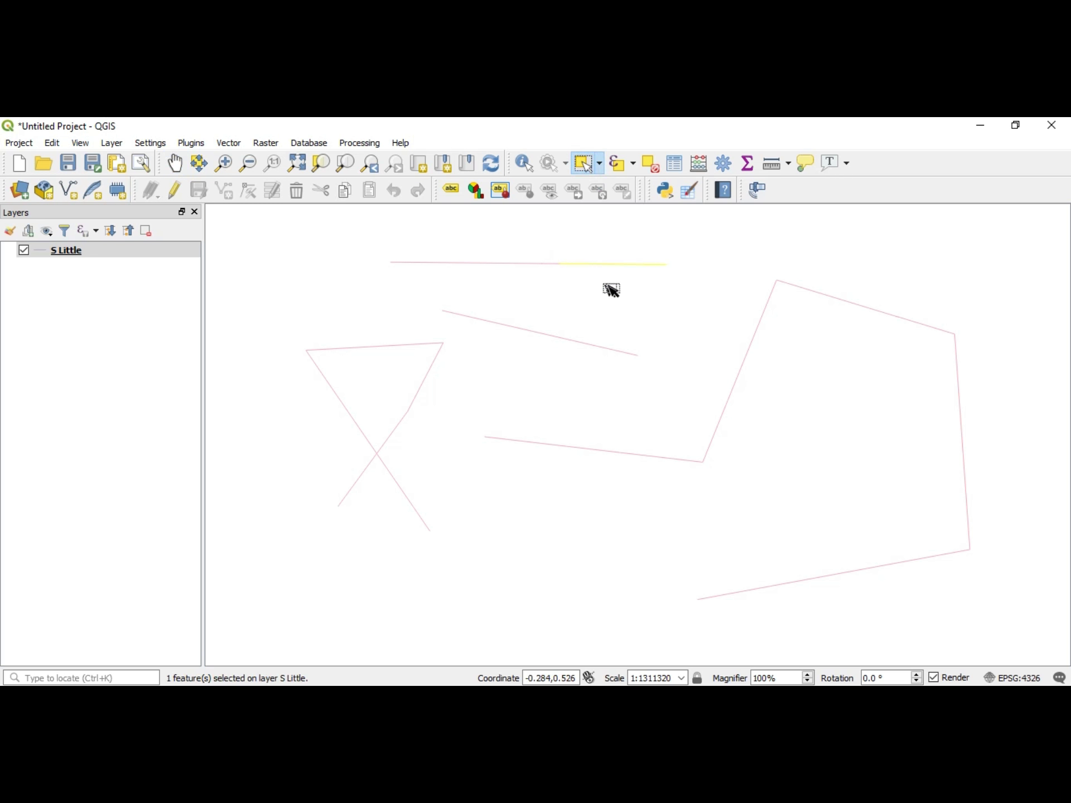
left_click(516, 269)
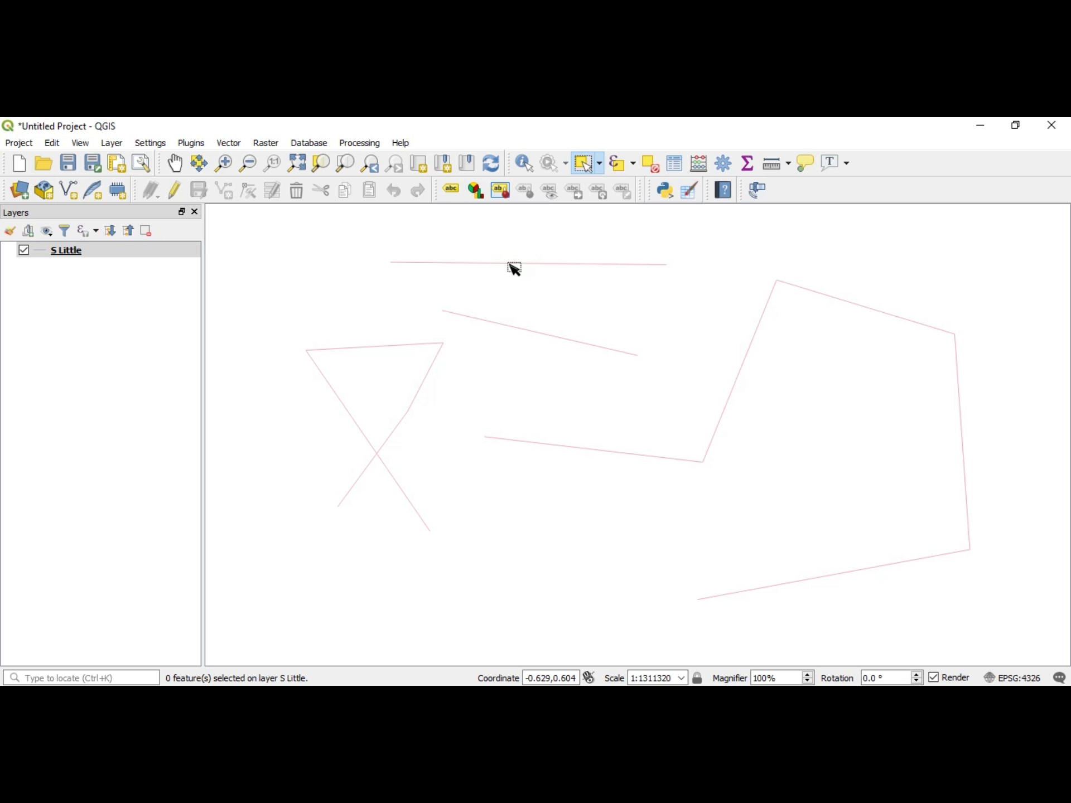
left_click(511, 265)
left_click(585, 269)
left_click(560, 266)
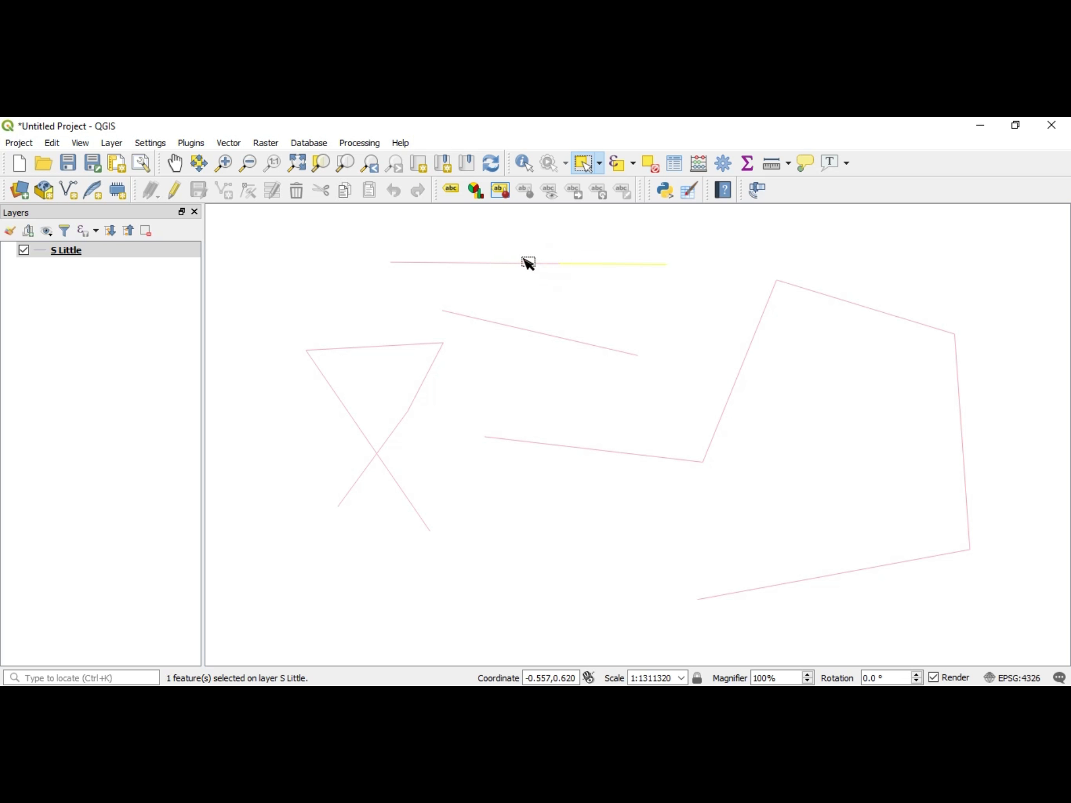
left_click(520, 268)
left_click(509, 263)
left_click(602, 265)
left_click(551, 266)
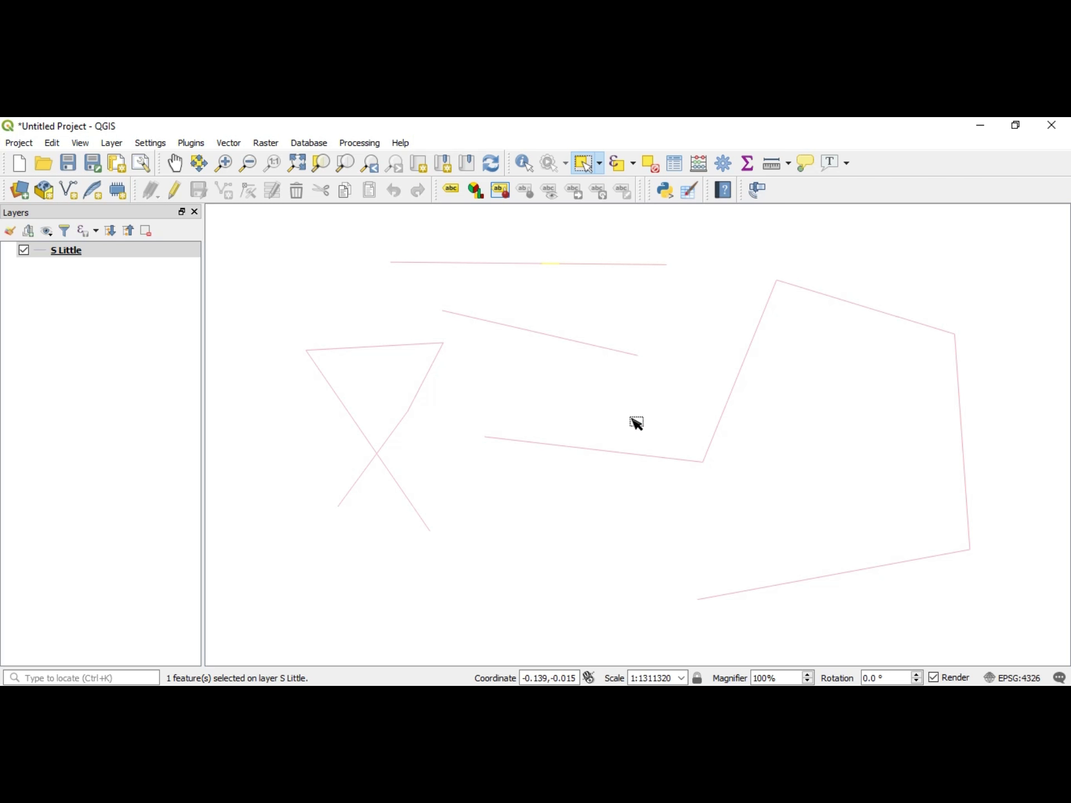
Step: Check the feature rows in the attribute table against the lines drawn on the map, and close the table
left_click(682, 166)
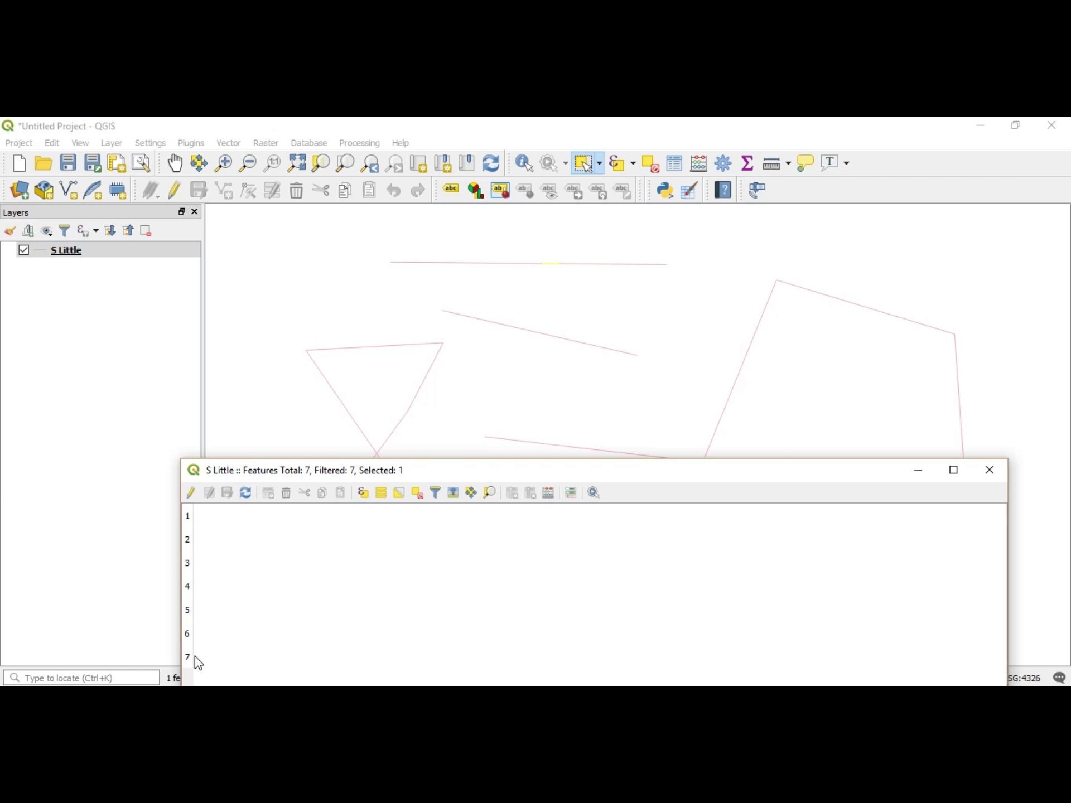
left_click_drag(528, 479, 546, 629)
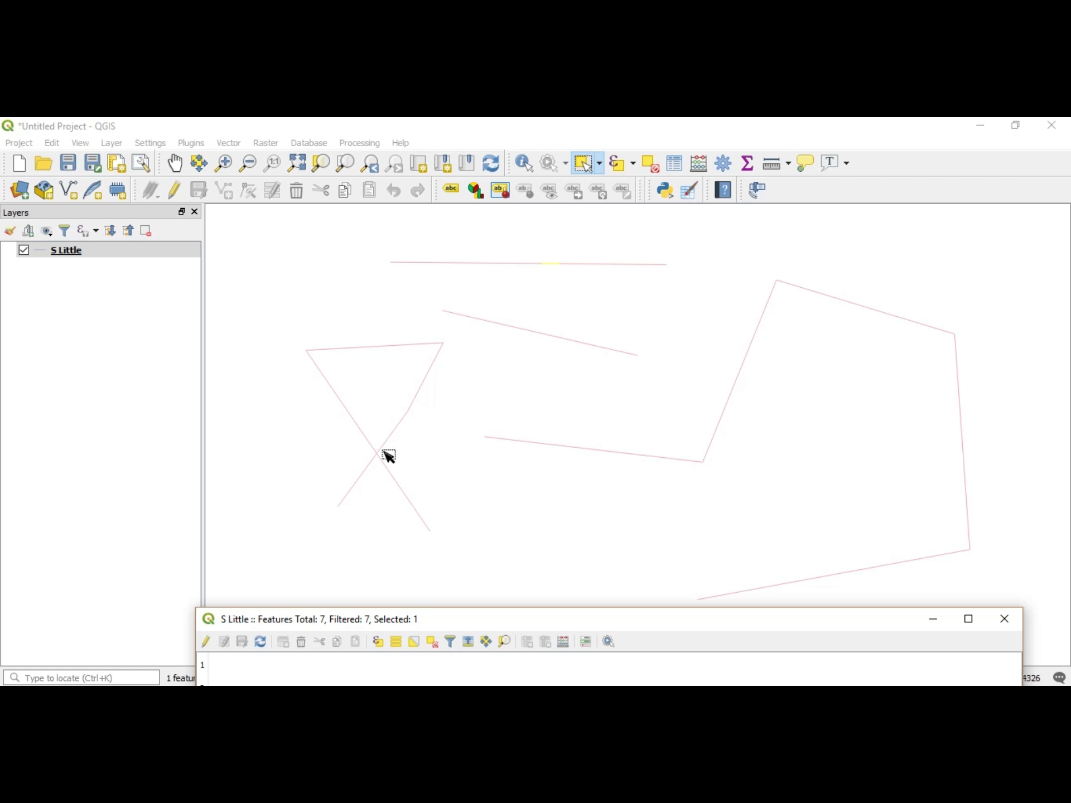
left_click_drag(488, 629, 462, 288)
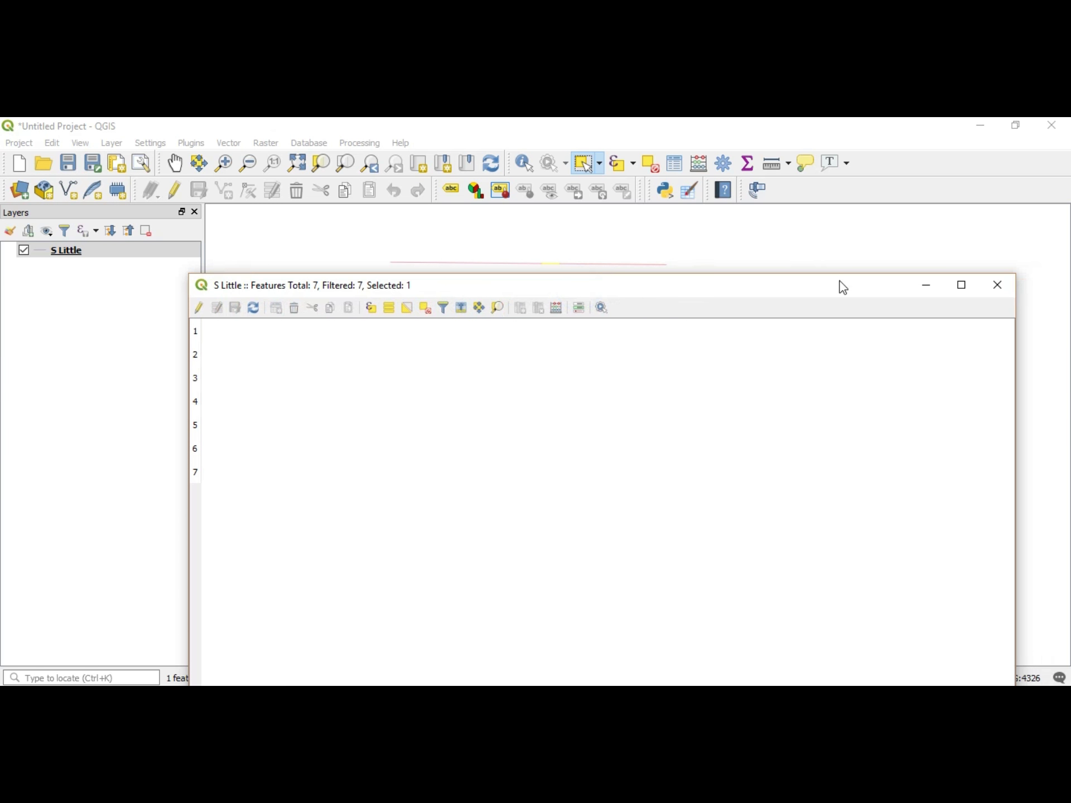
left_click(1008, 294)
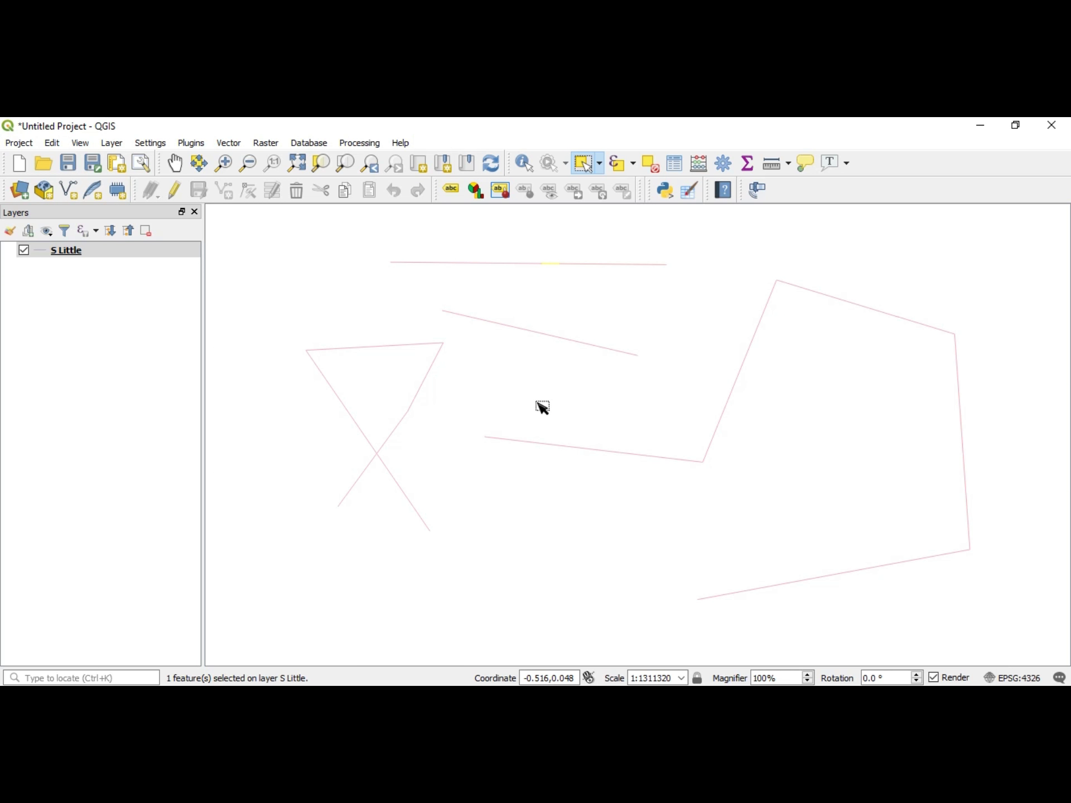